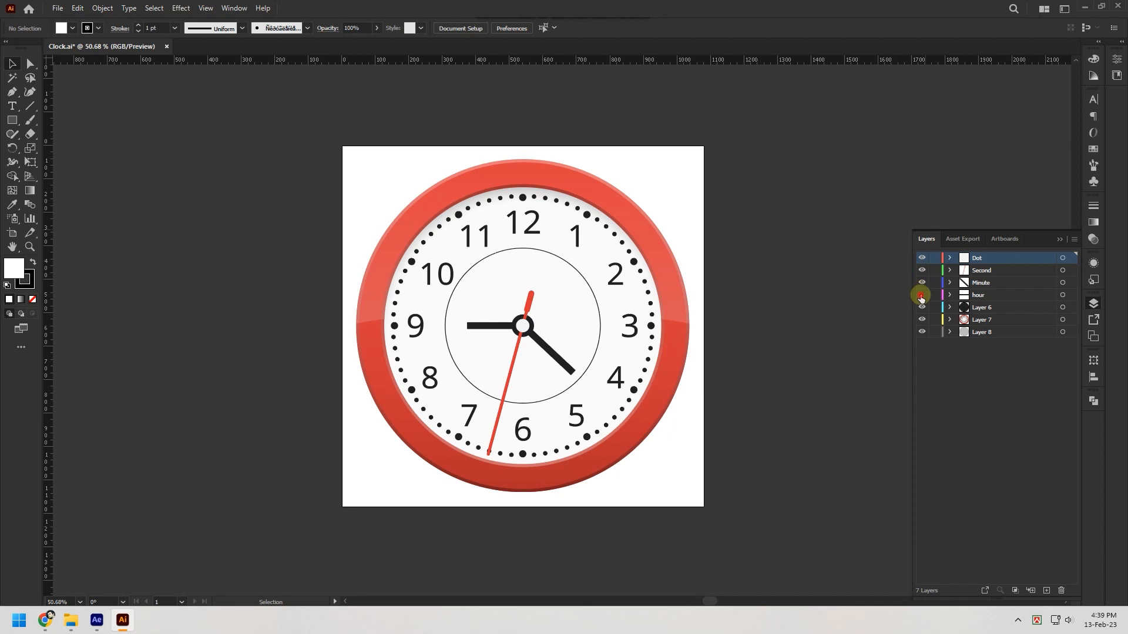
Toggle the visibility of the hour layer and the layers beneath it to check how the clock artwork is separated.
left_click(921, 296)
left_click(921, 295)
left_click_drag(922, 307, 925, 342)
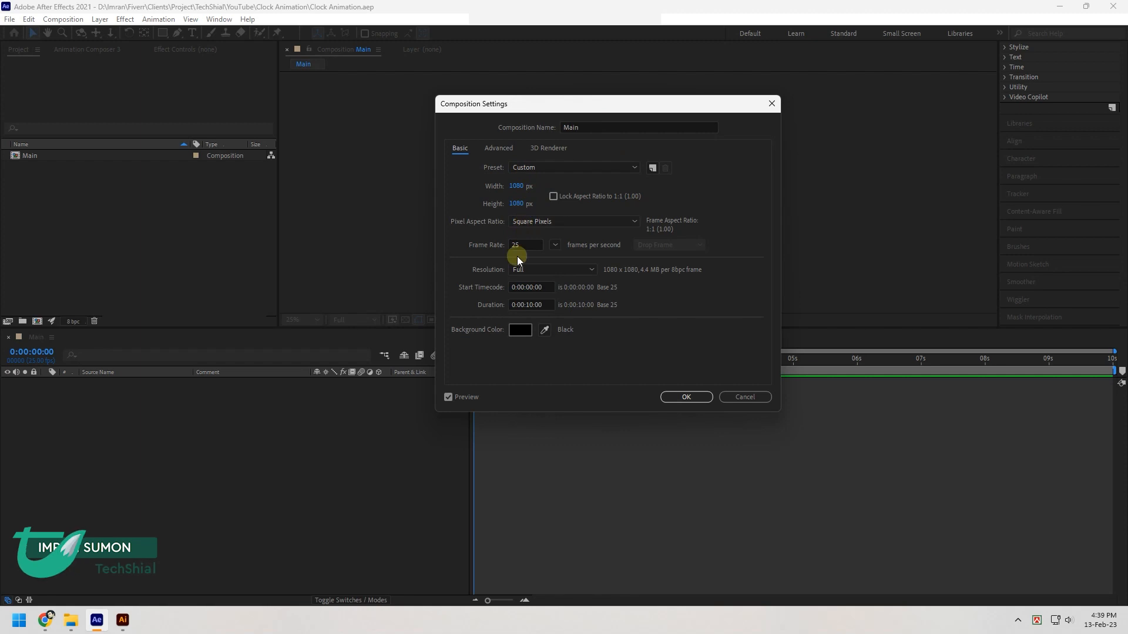
Review the Main composition's size, frame rate and duration settings in After Effects, and accept them.
left_click(539, 305)
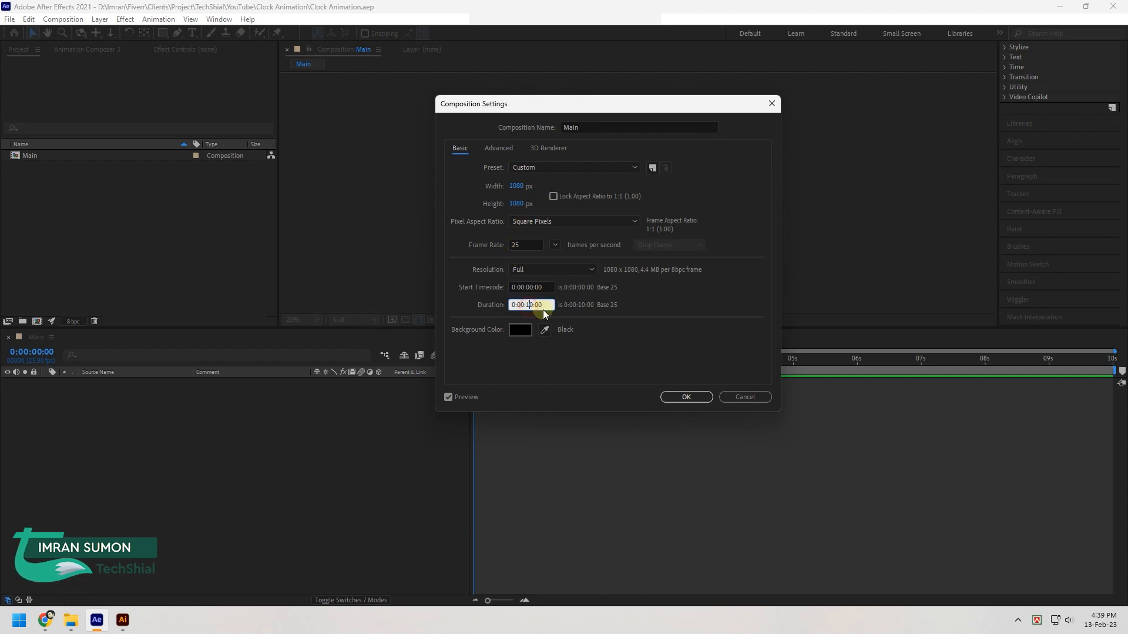
left_click(635, 334)
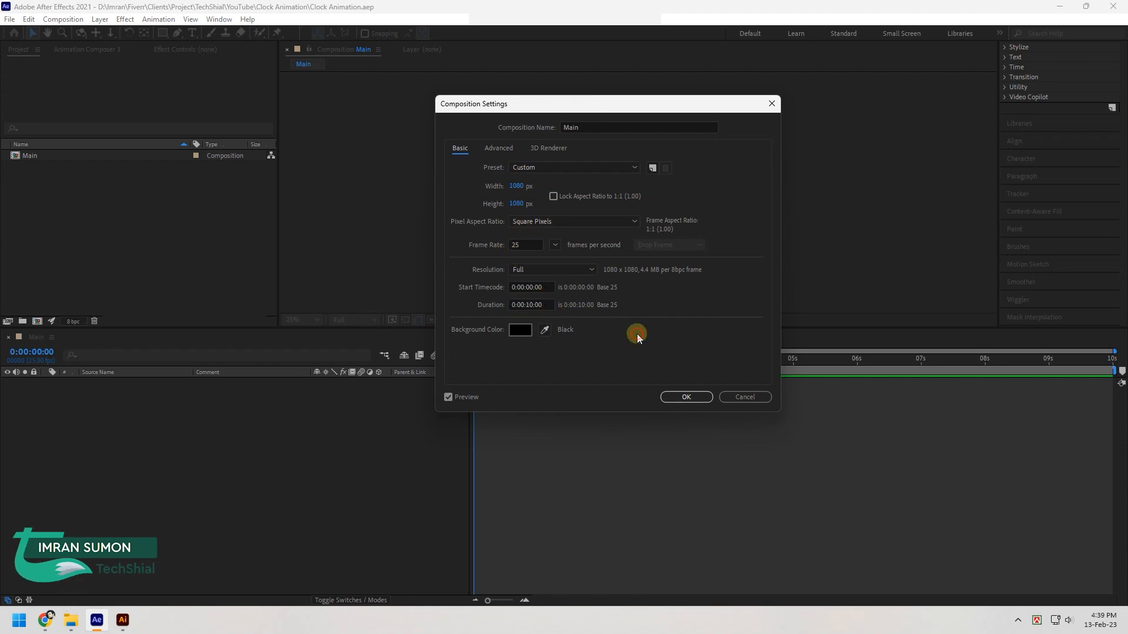
left_click(680, 397)
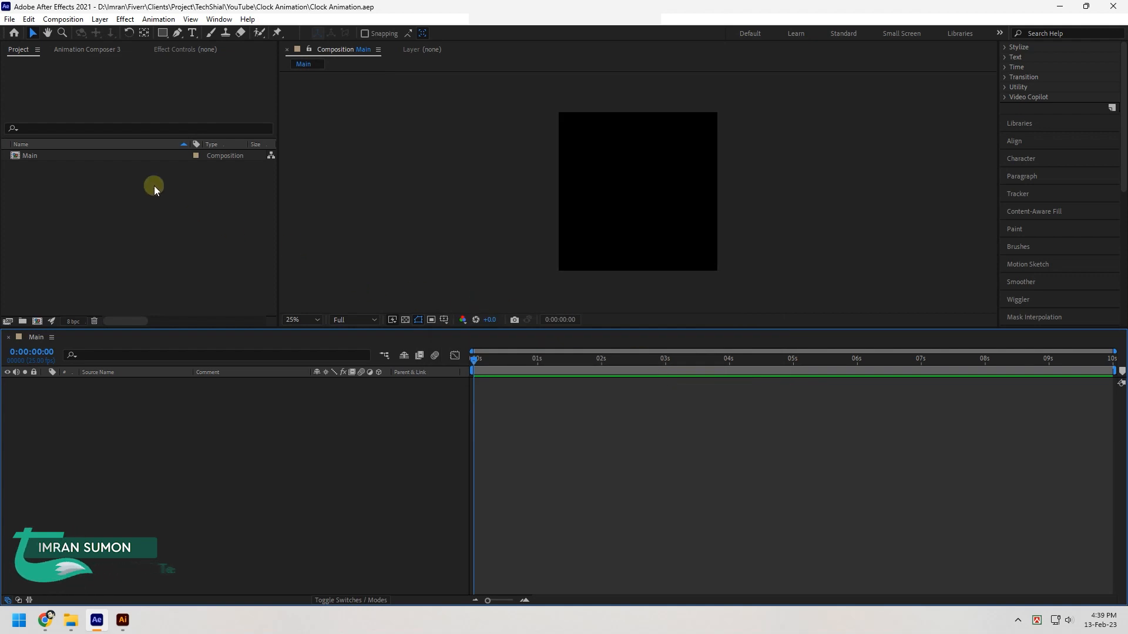
Import the Clock Illustrator file as Composition - Retain Layer Sizes.
double_click(105, 222)
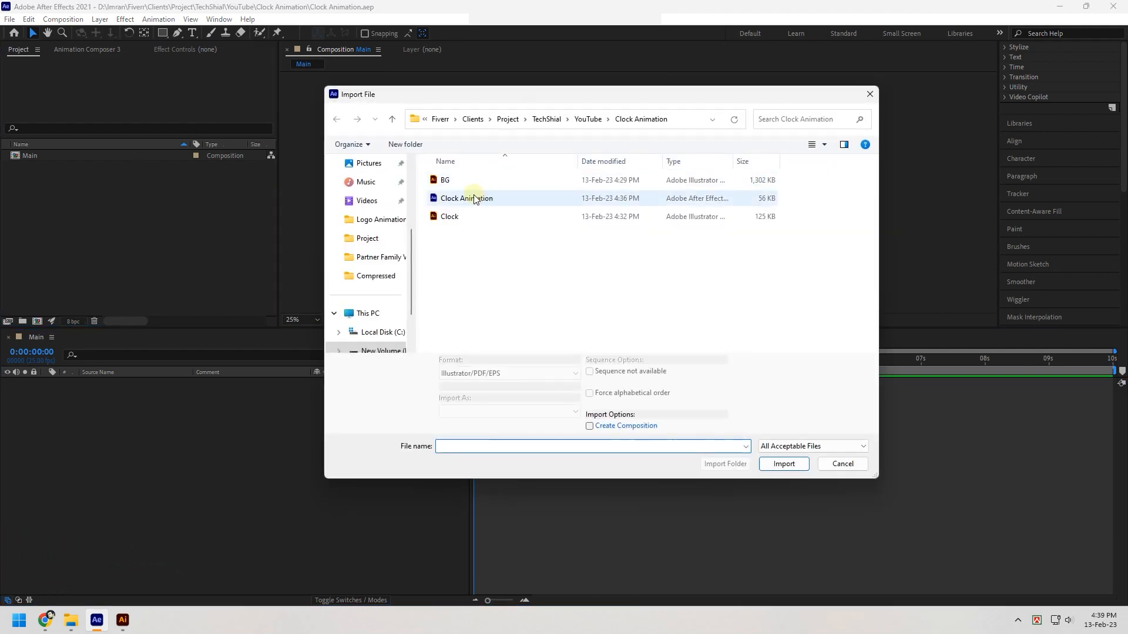
left_click(448, 218)
left_click(463, 411)
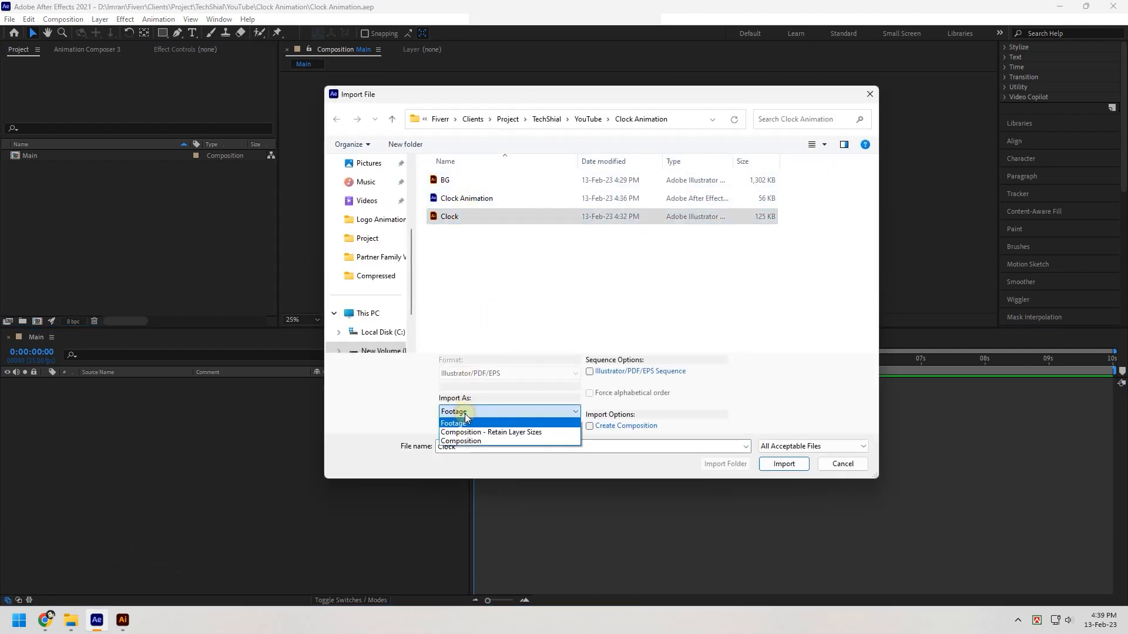
left_click(465, 433)
left_click(786, 465)
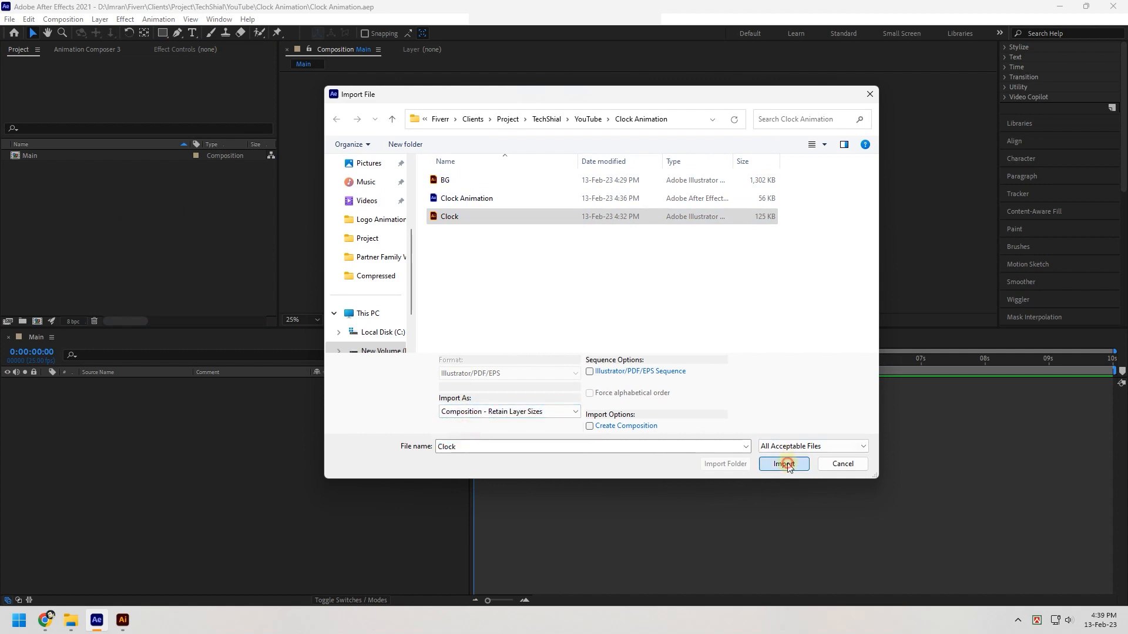
Add the Clock composition to the Main timeline and open it to access its individual layers.
left_click_drag(57, 157, 123, 418)
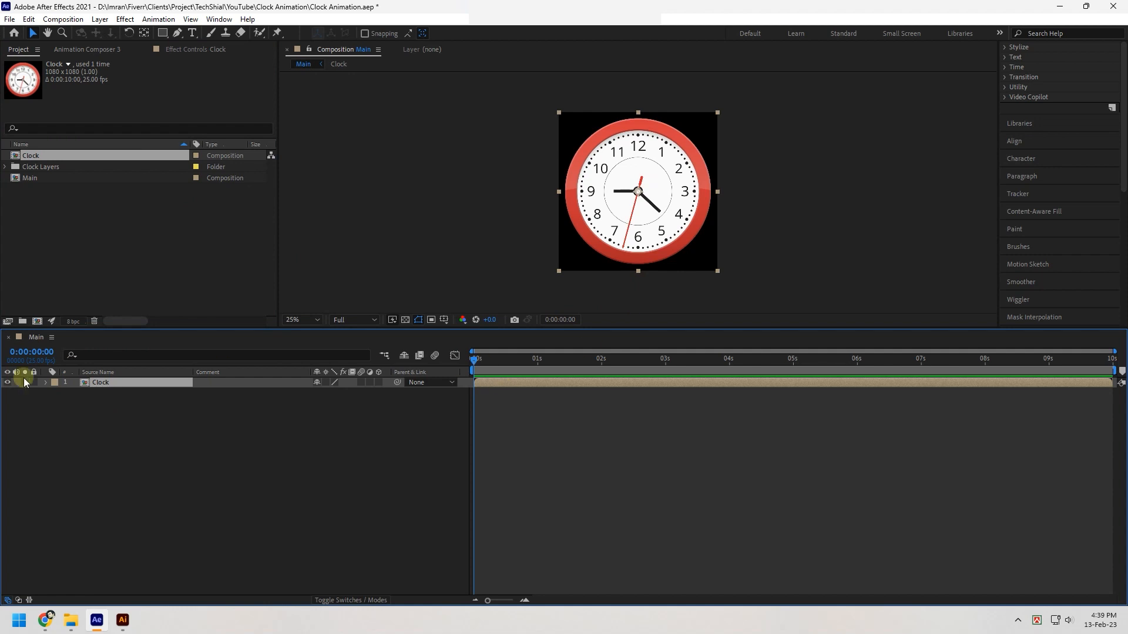
double_click(121, 384)
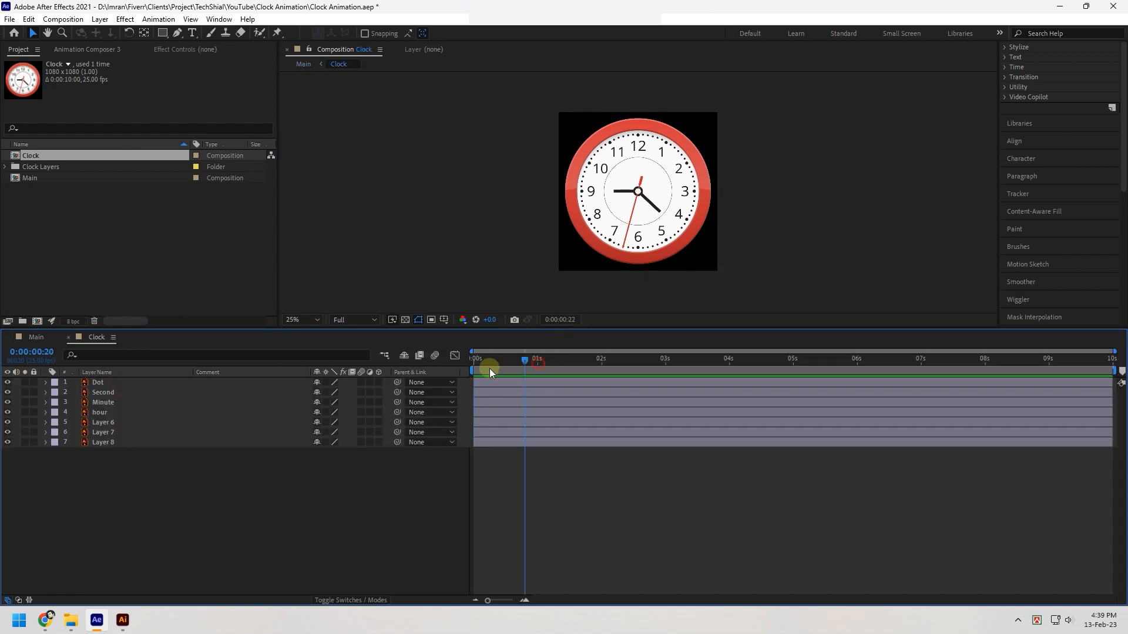
Move the Second layer's anchor point to the centre of the clock's hub with the Pan Behind tool.
left_click(104, 393)
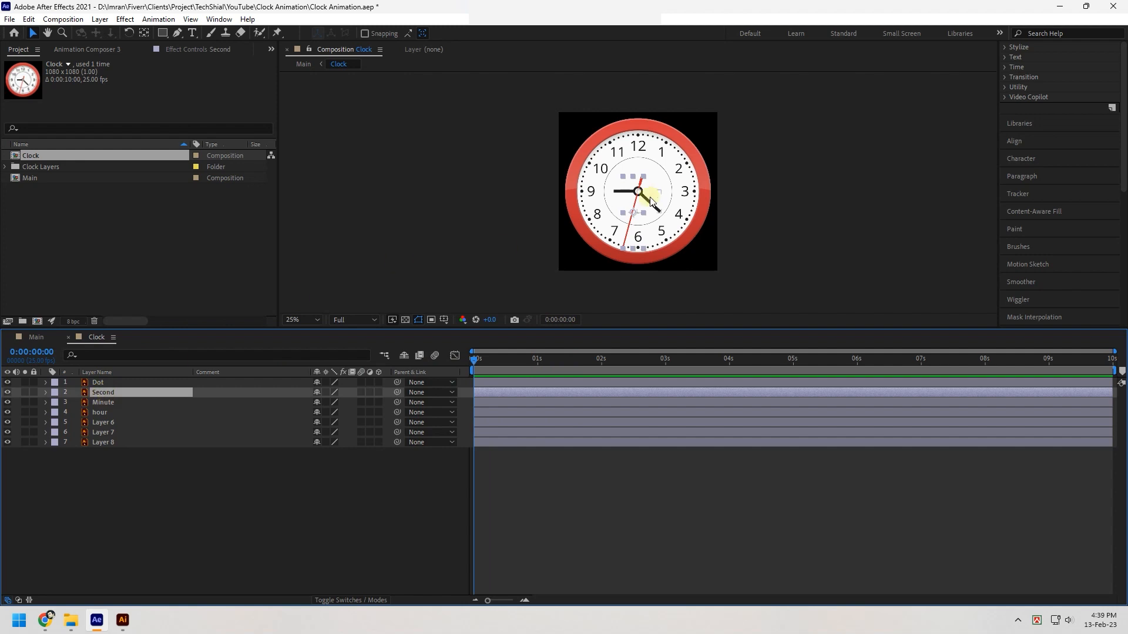
key("period")
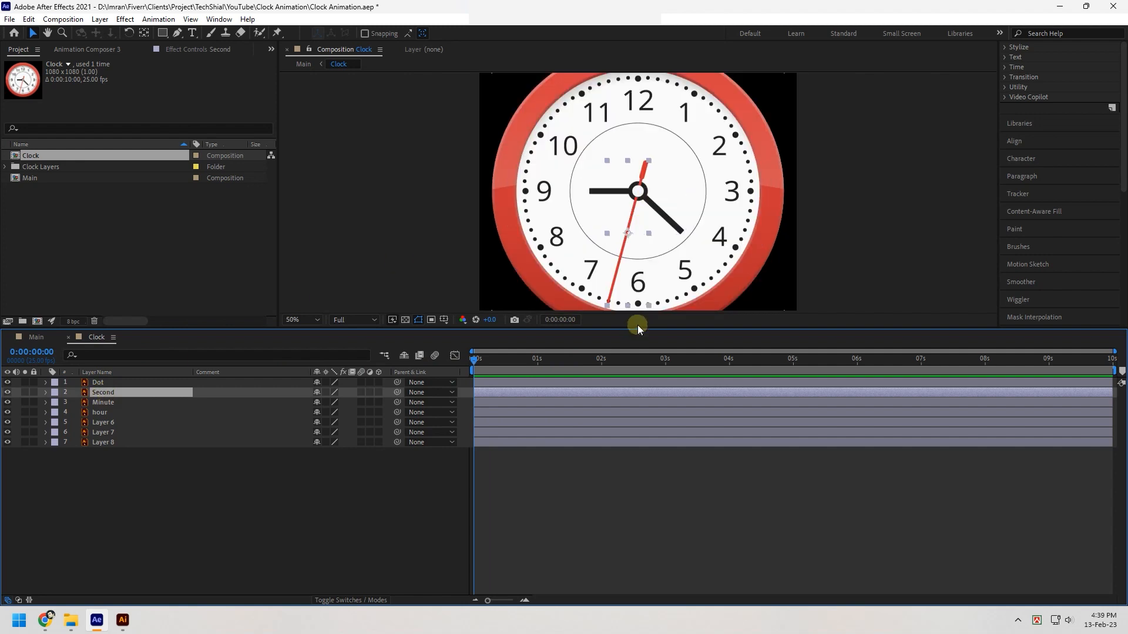
left_click_drag(638, 329, 628, 435)
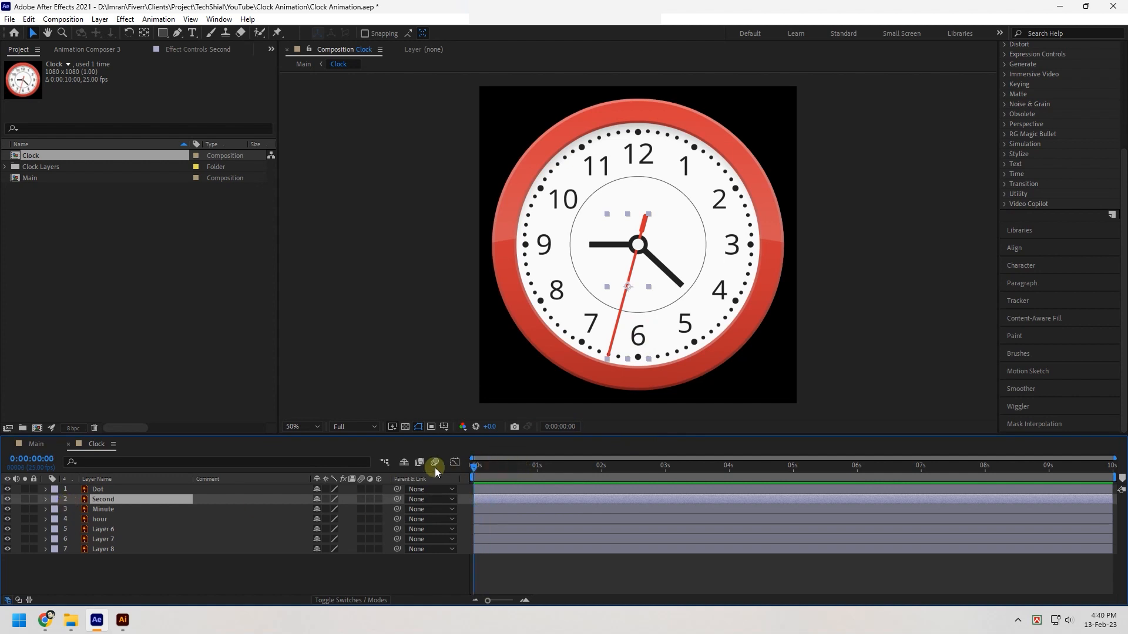
key("period")
left_click(144, 33)
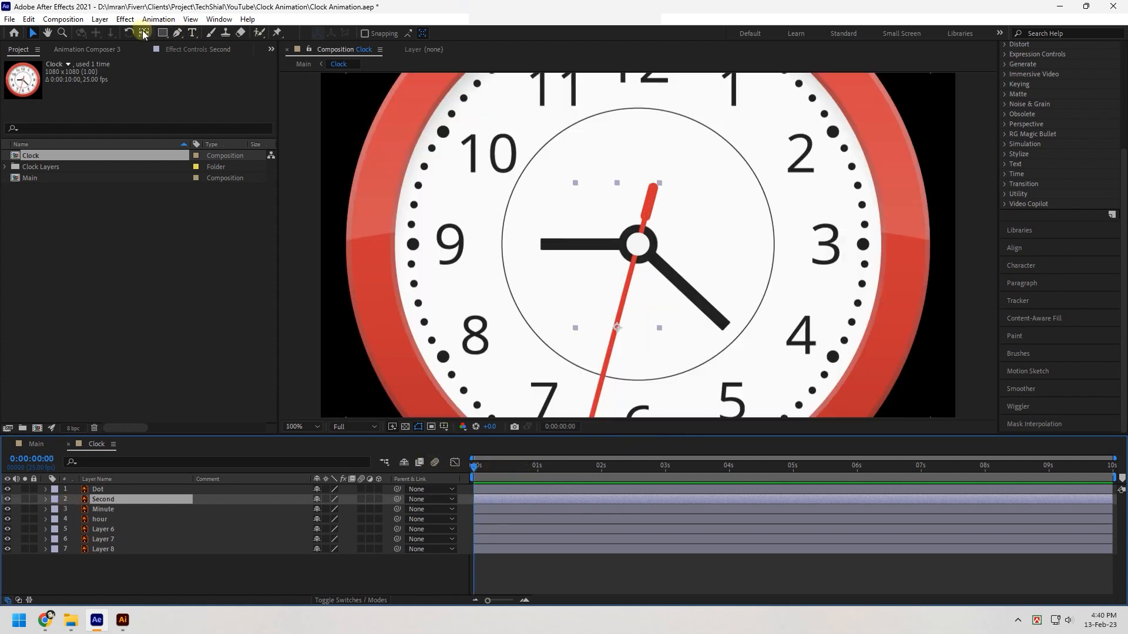
key("period")
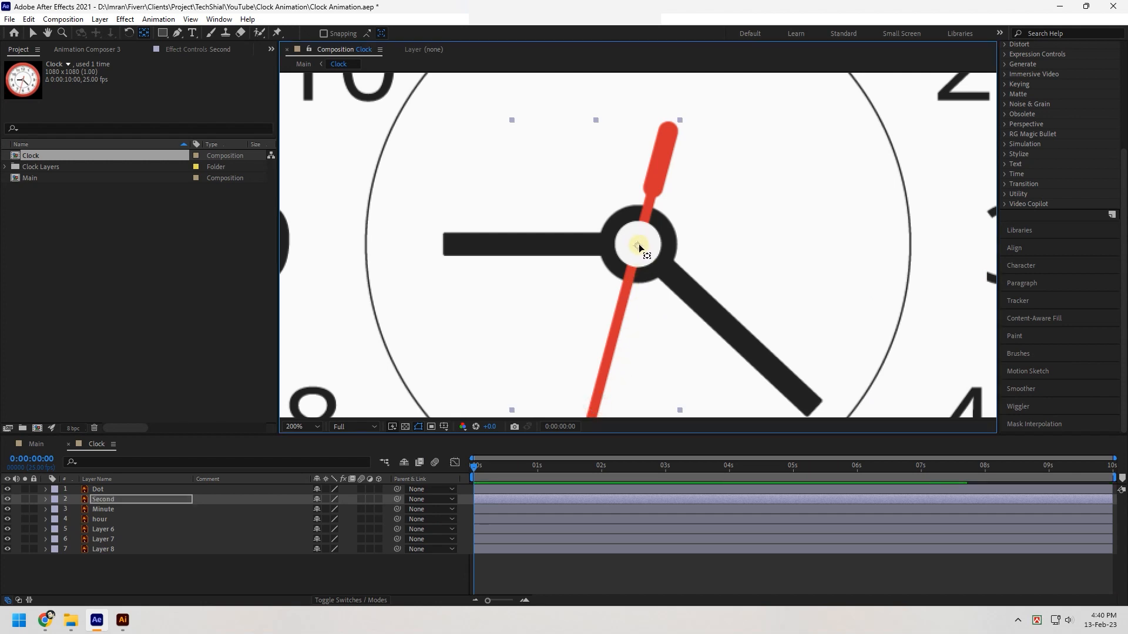
key("period")
key("period")
key("period")
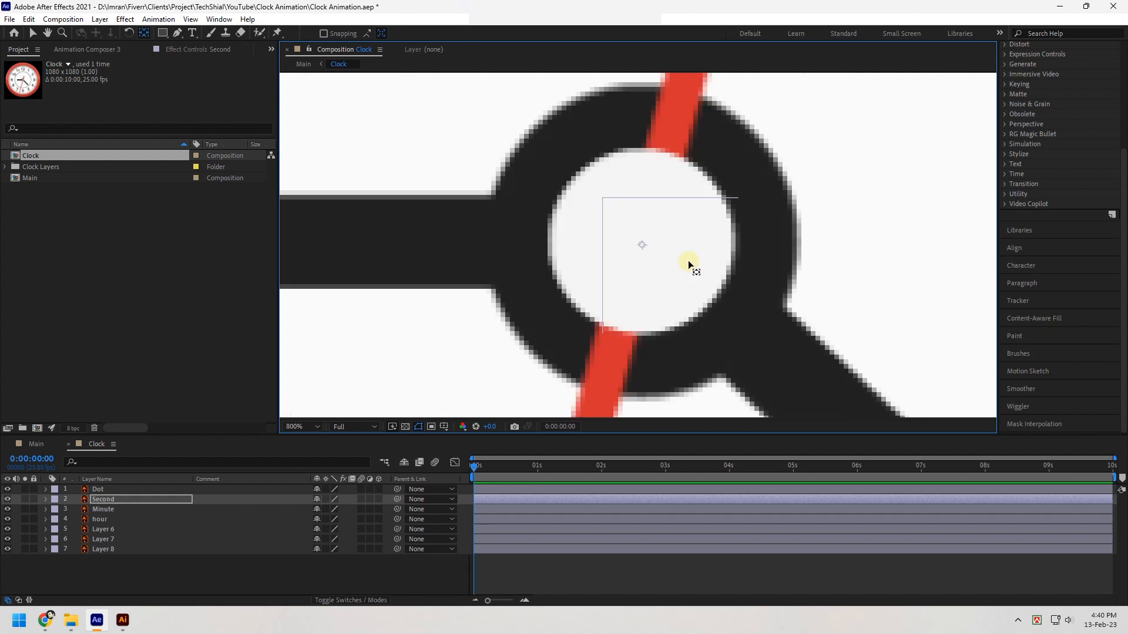
key("comma")
key("comma")
key("comma")
key("comma")
key("comma")
key("comma")
key("comma")
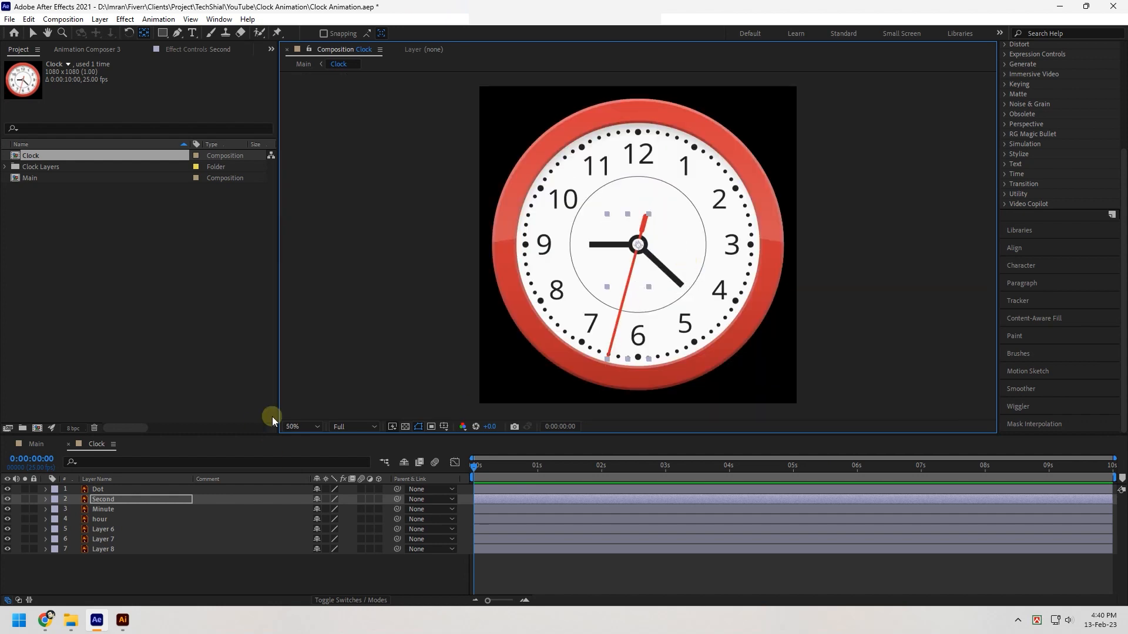
Reveal the Second layer's Rotation property and set its first keyframe at 0:00:00:00.
left_click(125, 492)
left_click(118, 500)
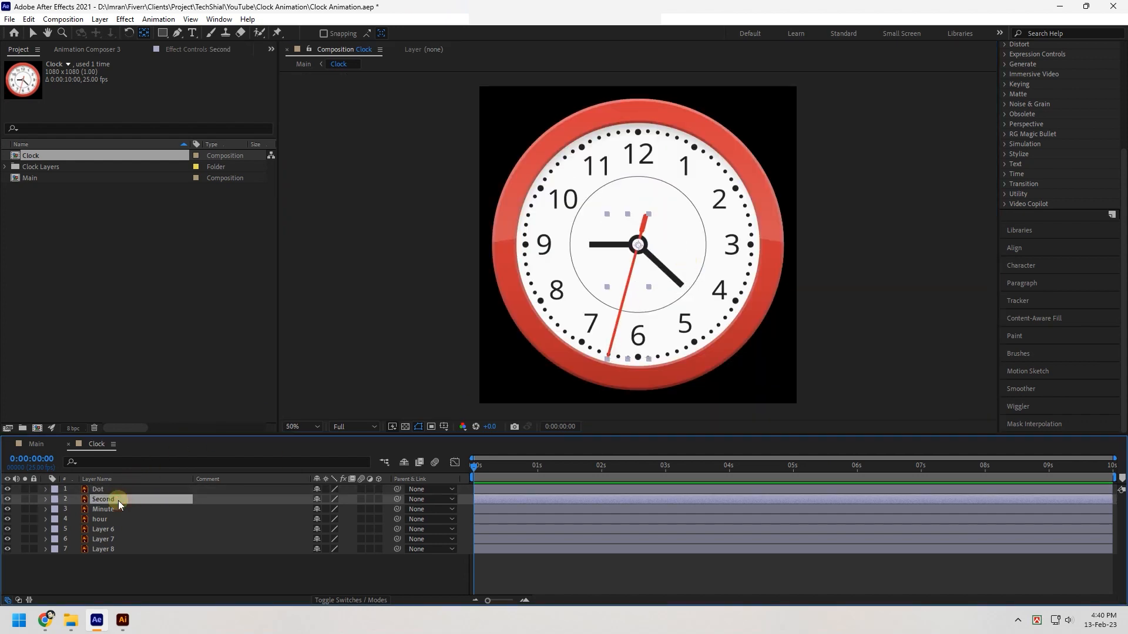
key("r")
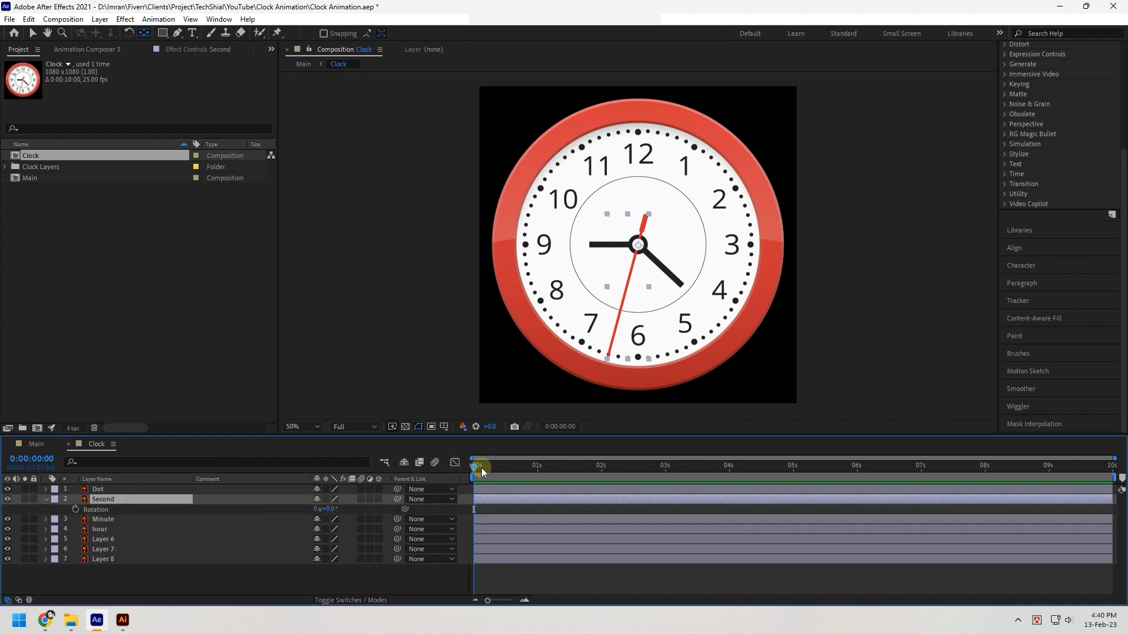
left_click(75, 509)
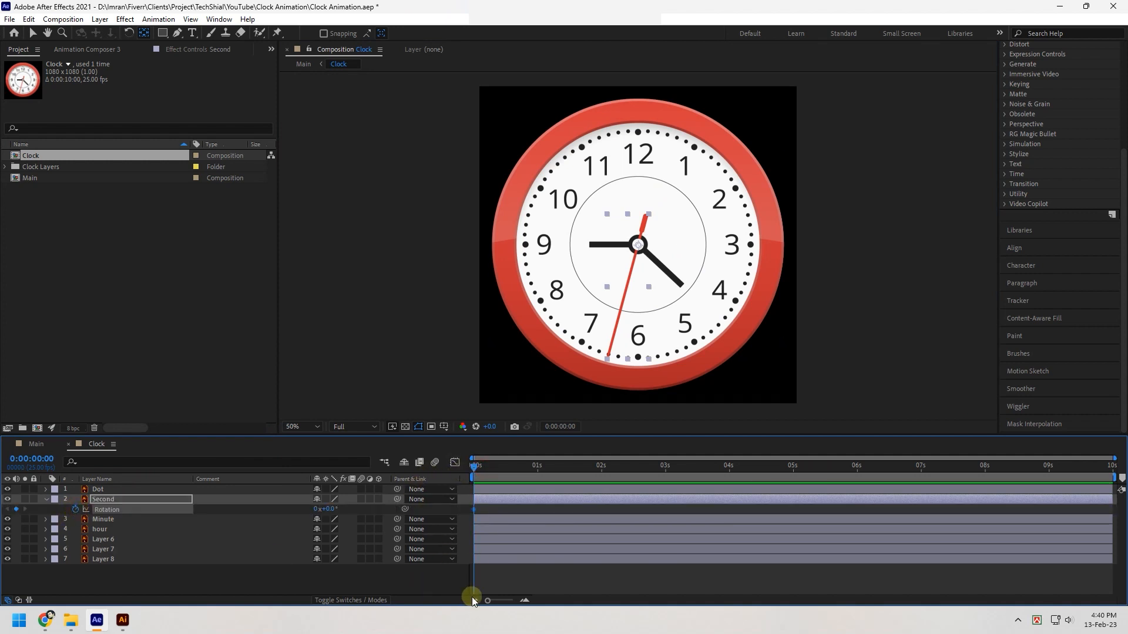
Add a Rotation keyframe of 5° on the Second layer at 0:00:00:03.
left_click_drag(488, 600, 516, 601)
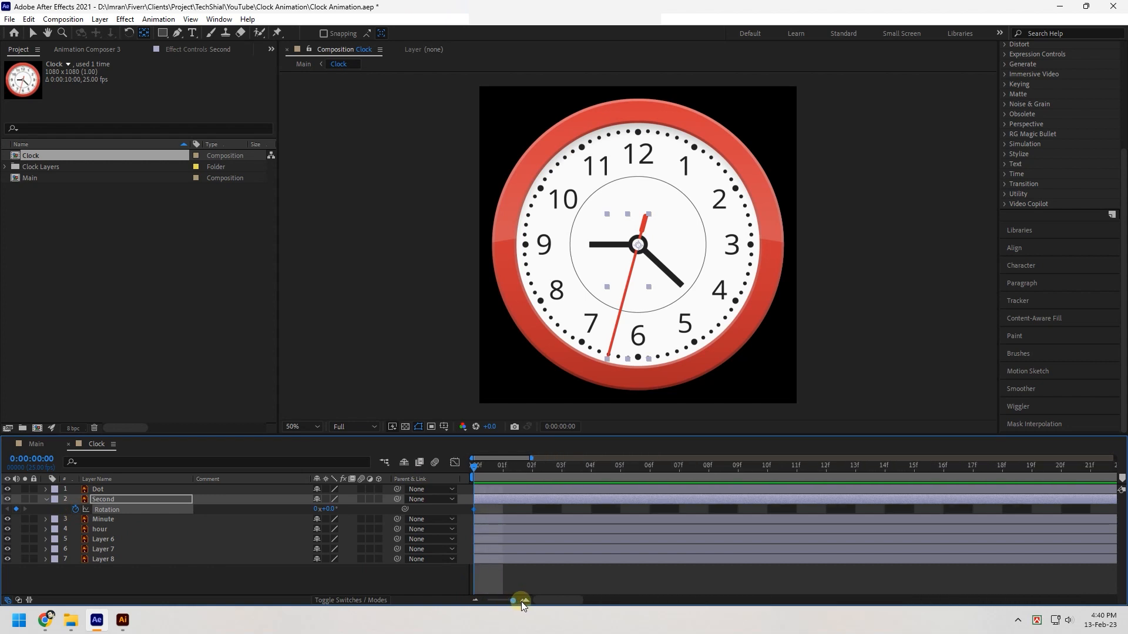
left_click(499, 470)
key("space")
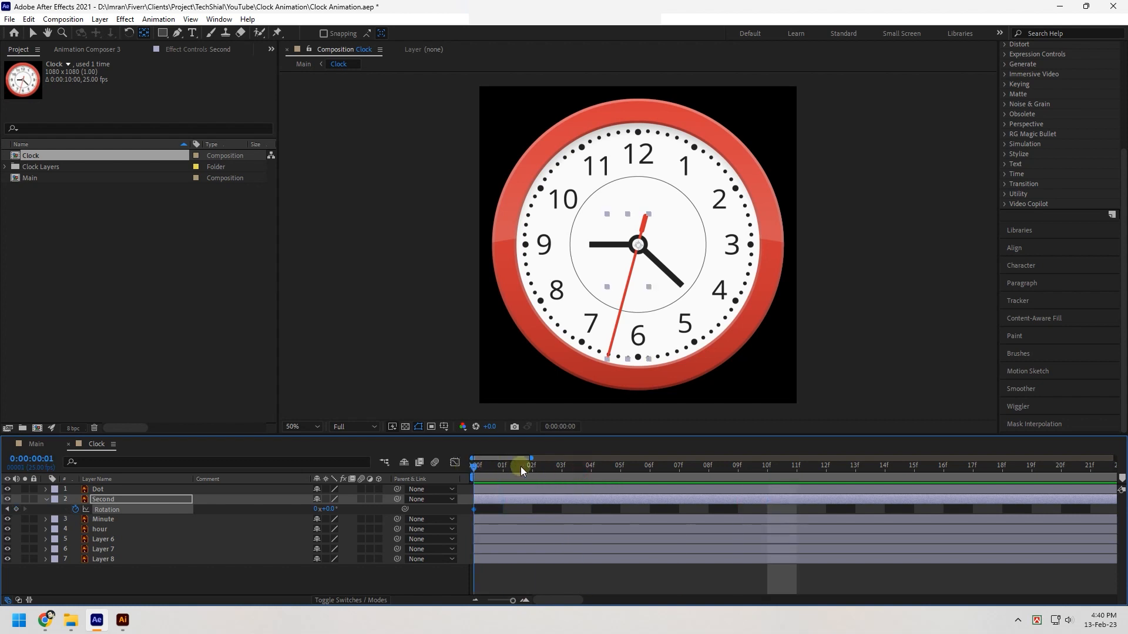
left_click(290, 510)
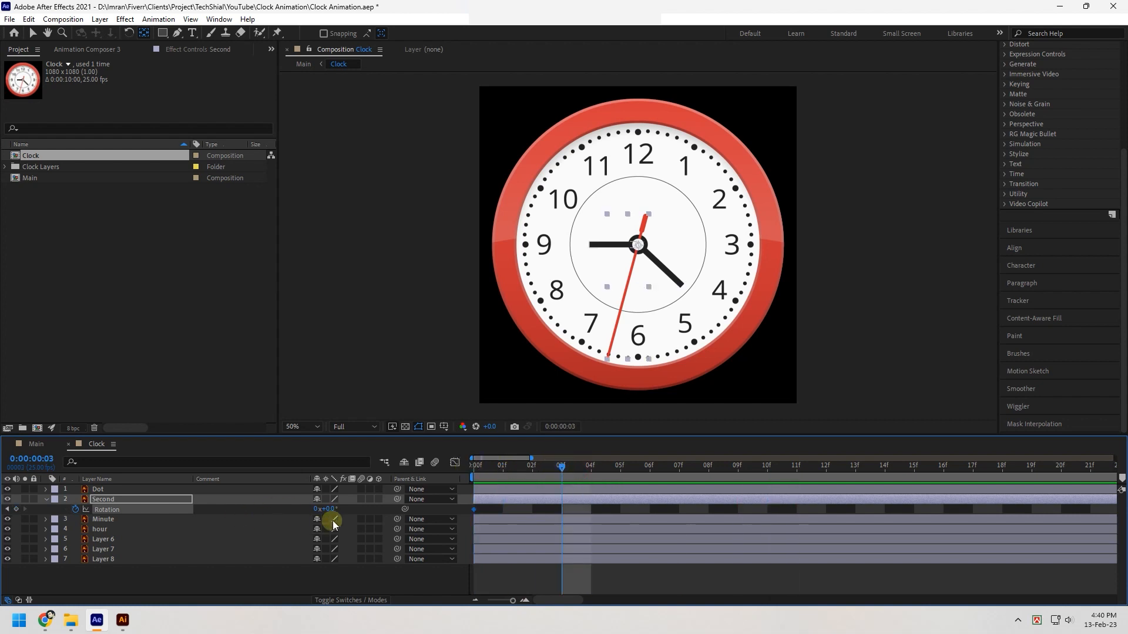
type("5")
key("Return")
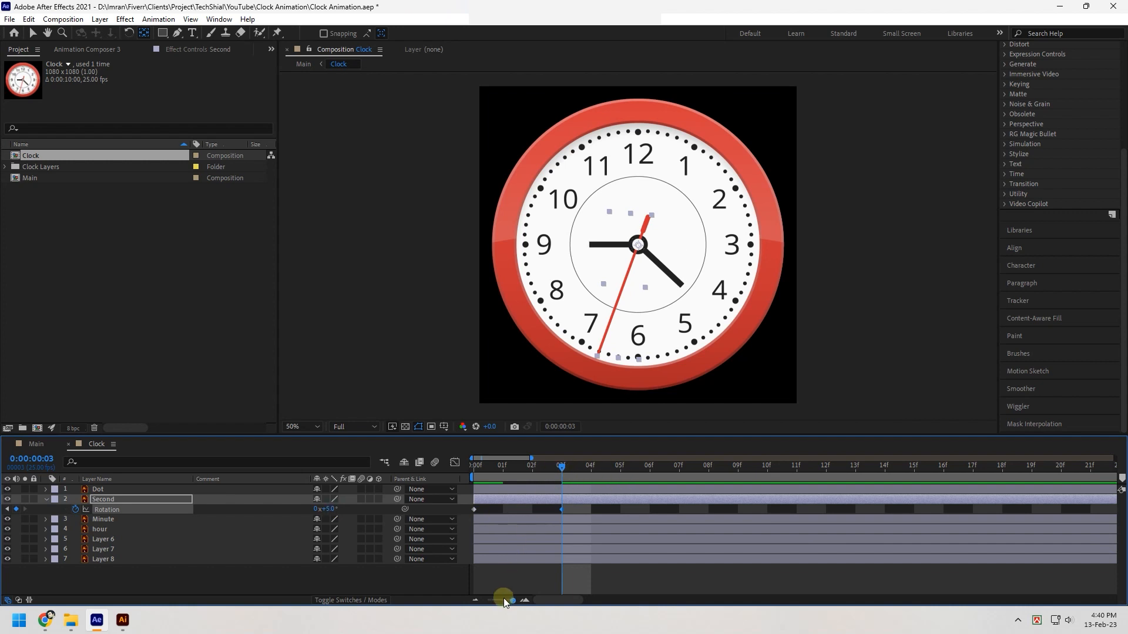
Copy the Second layer's 5° Rotation keyframe and paste it at 0:00:01:00.
left_click_drag(503, 598, 504, 595)
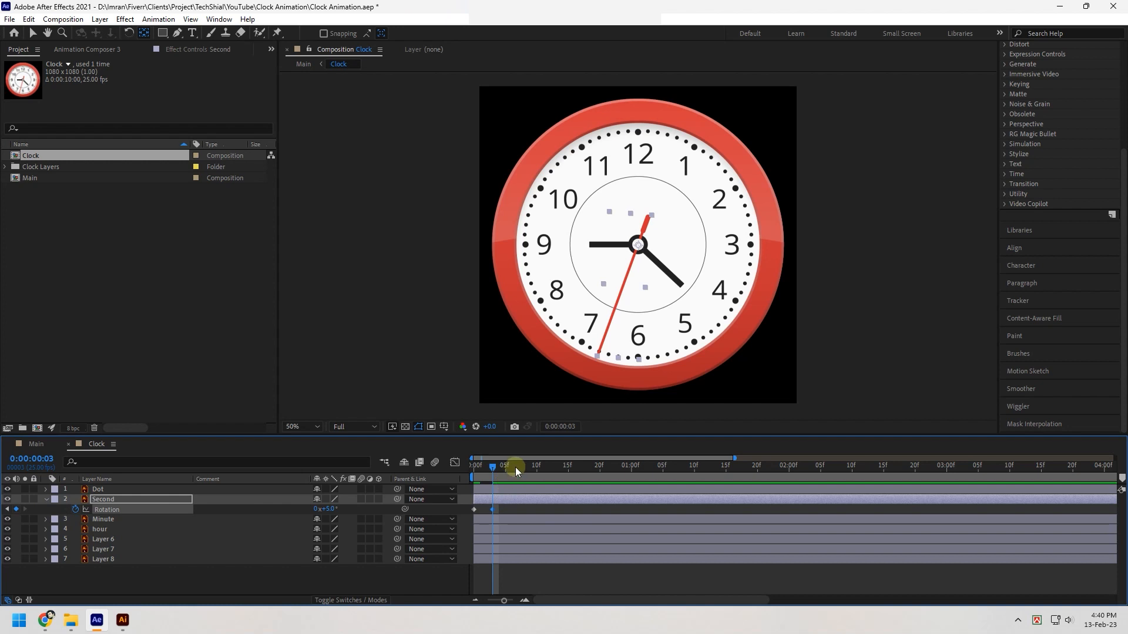
left_click_drag(511, 468, 582, 481)
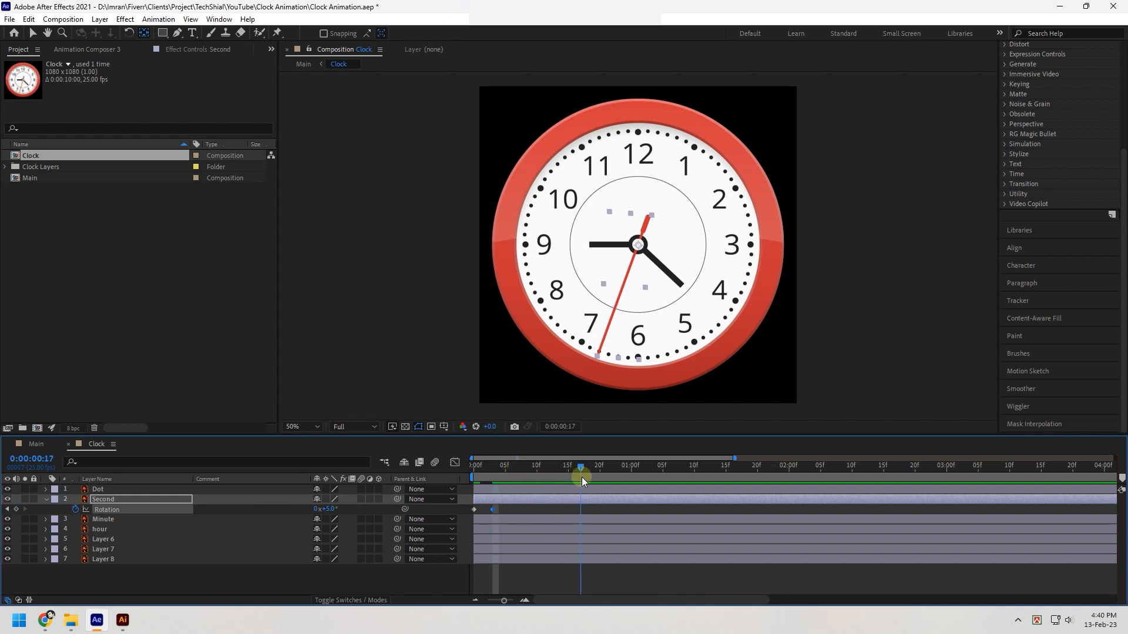
left_click(476, 599)
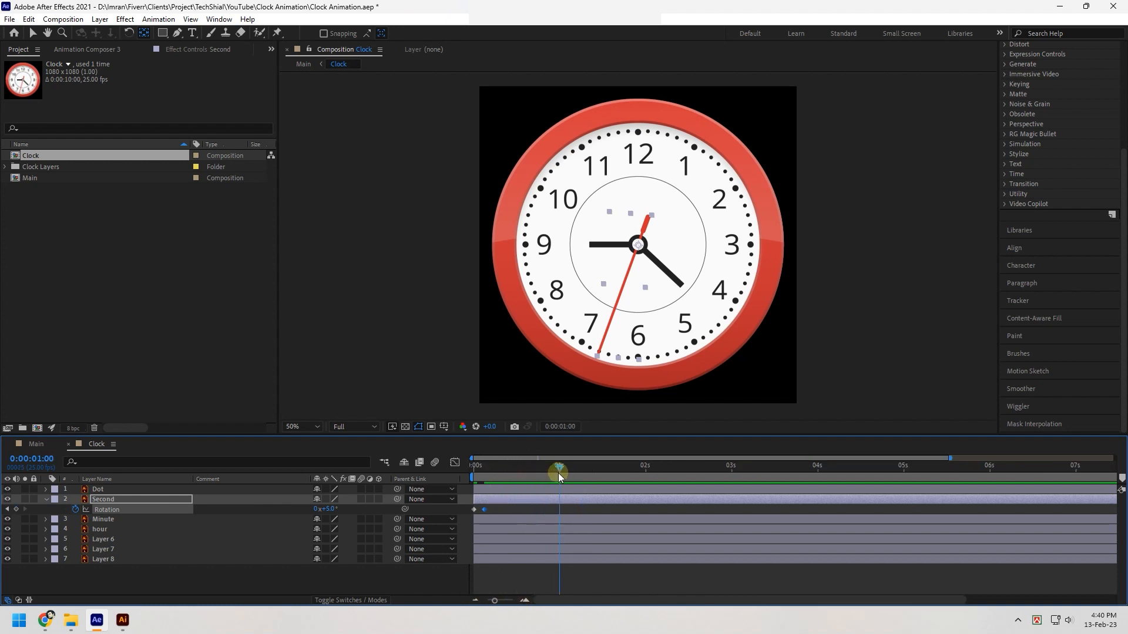
left_click(491, 511)
left_click(484, 510)
left_click(28, 19)
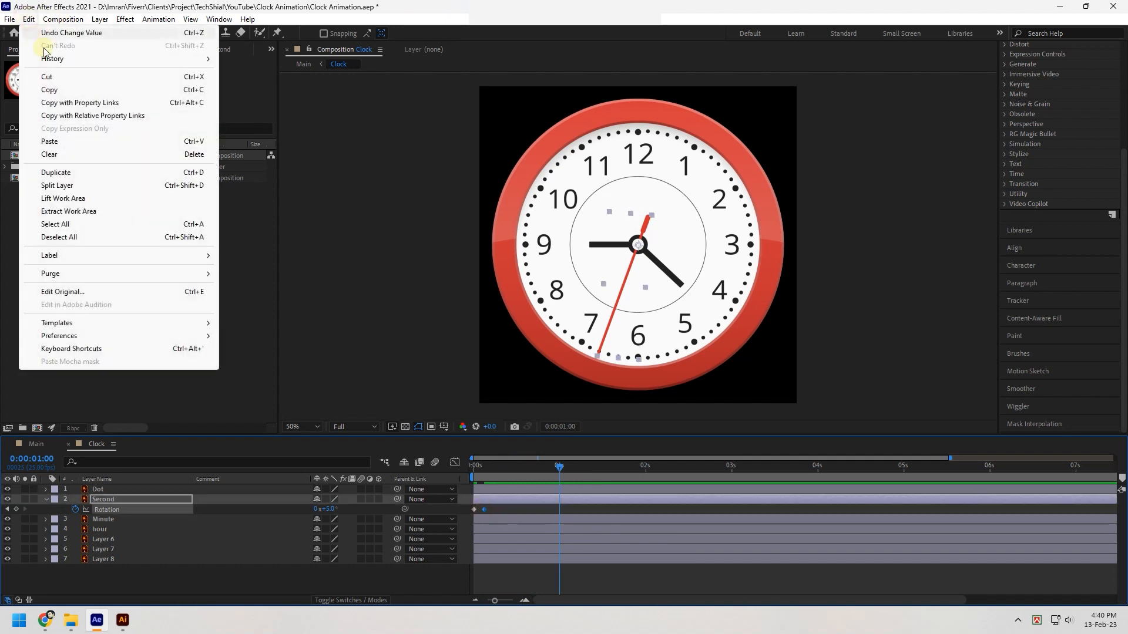
left_click(54, 92)
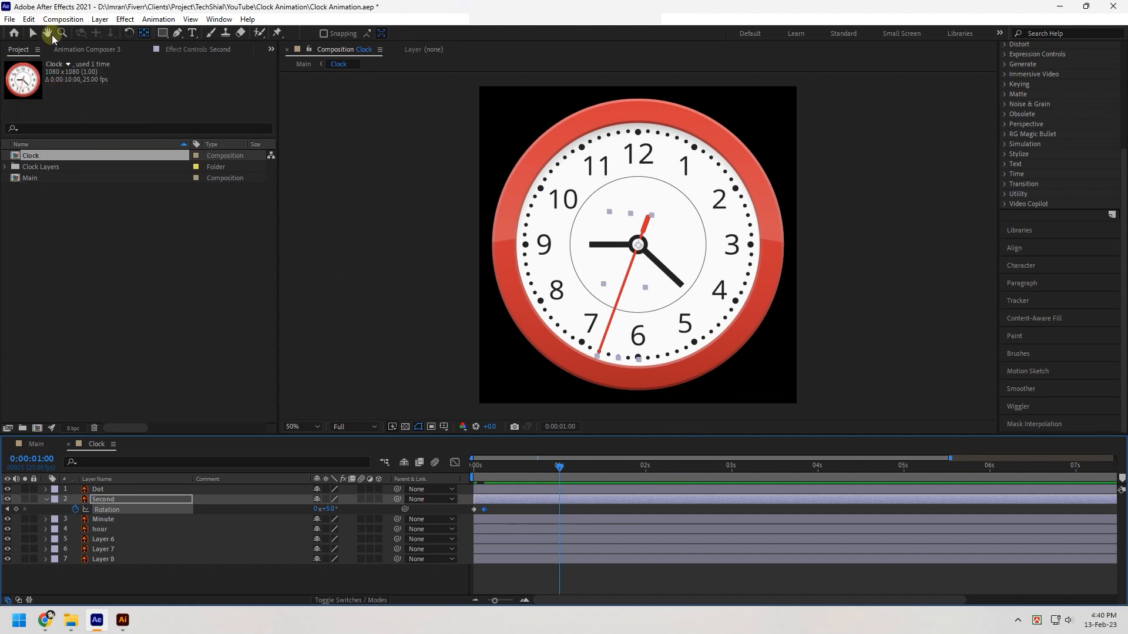
left_click(35, 20)
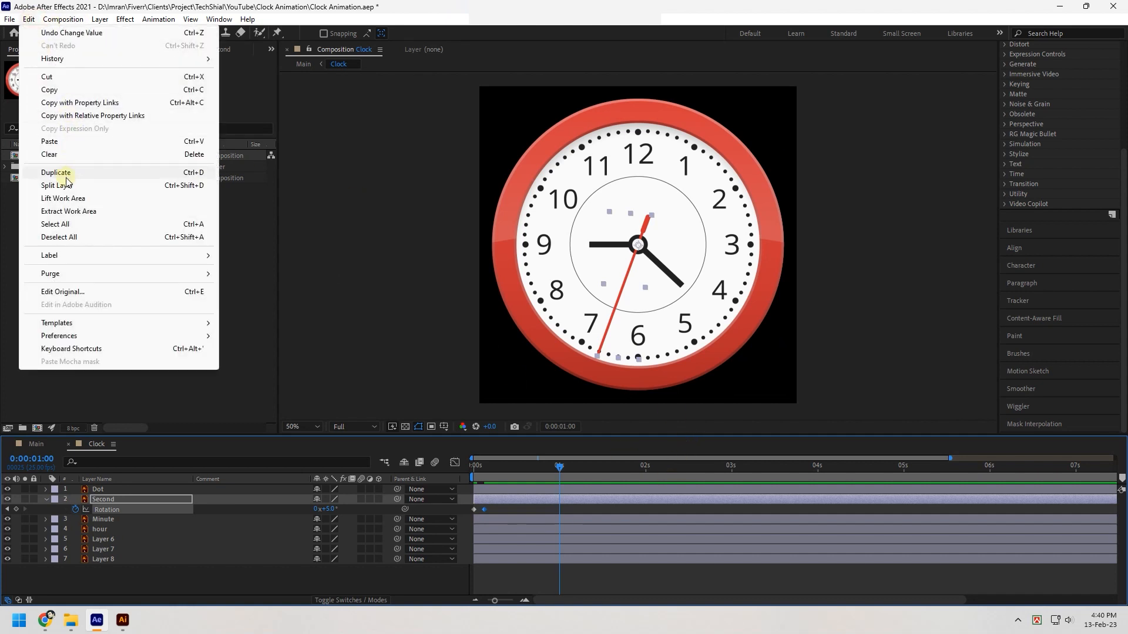
left_click(66, 141)
Preview the second hand's tick from the start of the timeline.
left_click_drag(565, 467, 427, 464)
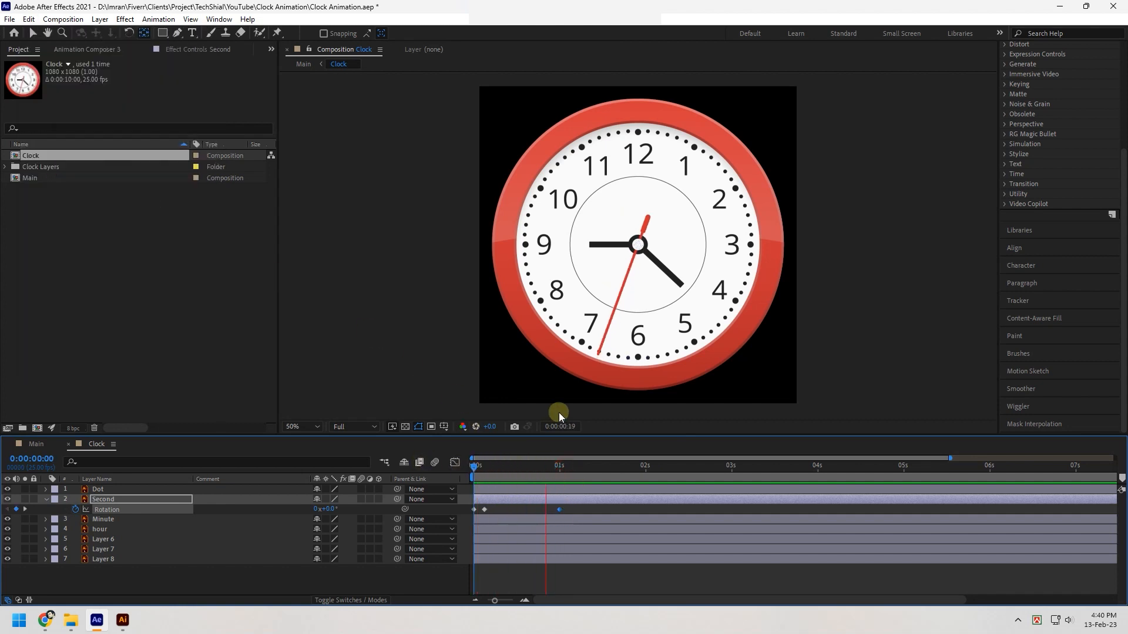
left_click(601, 466)
left_click_drag(482, 470, 467, 473)
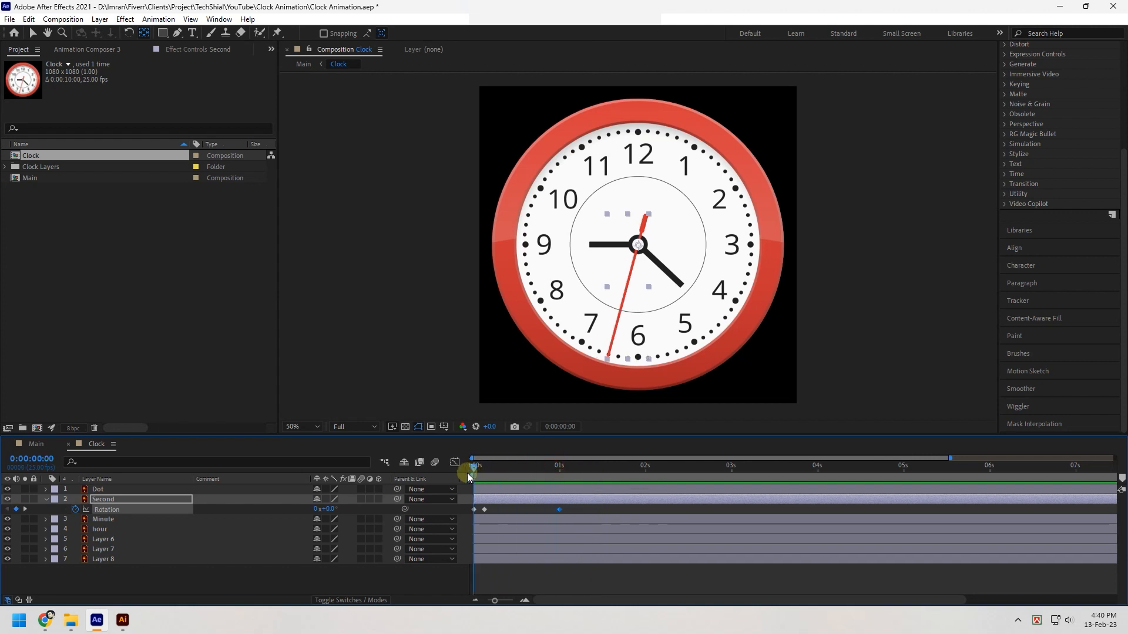
key("space")
key("space")
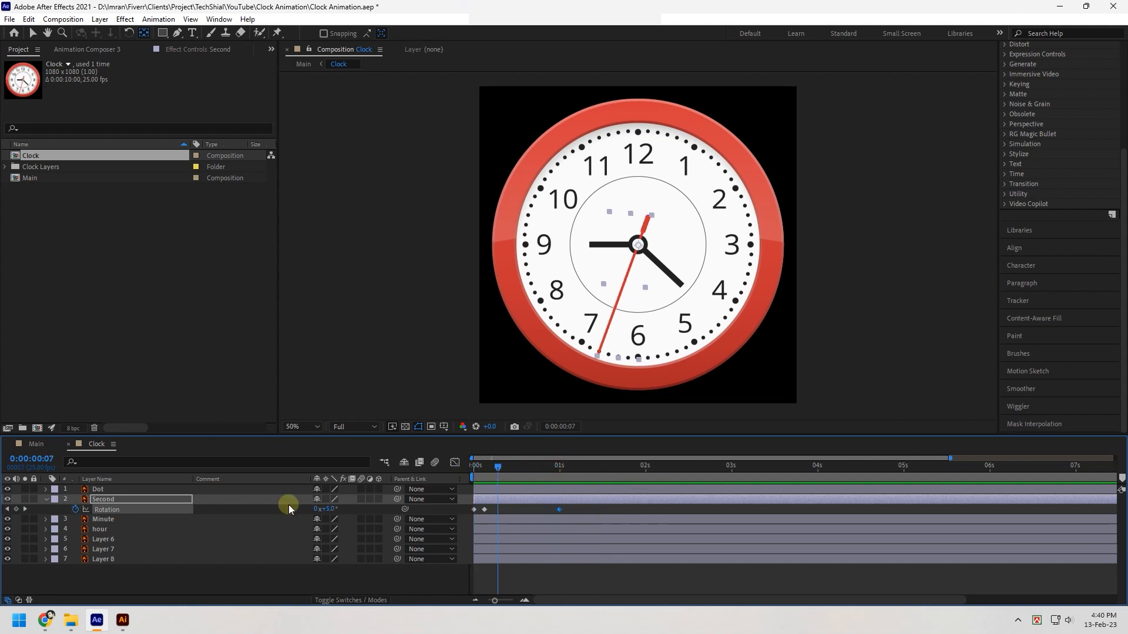
Add the expression loopOut("offset") to the Second layer's Rotation property.
left_click(77, 511, "alt")
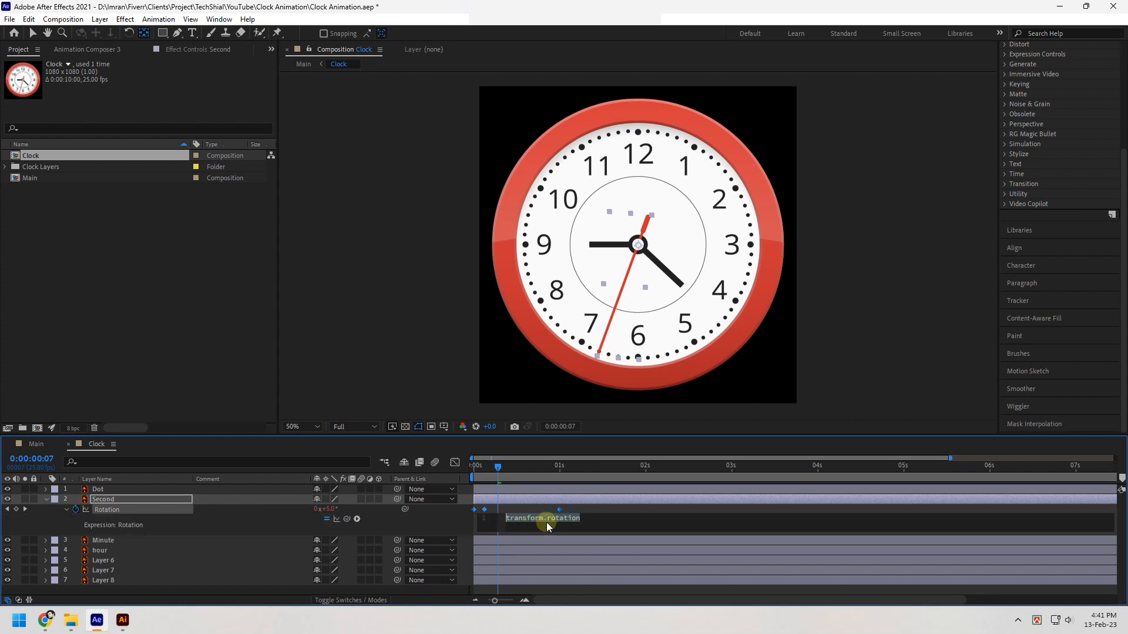
type("loo")
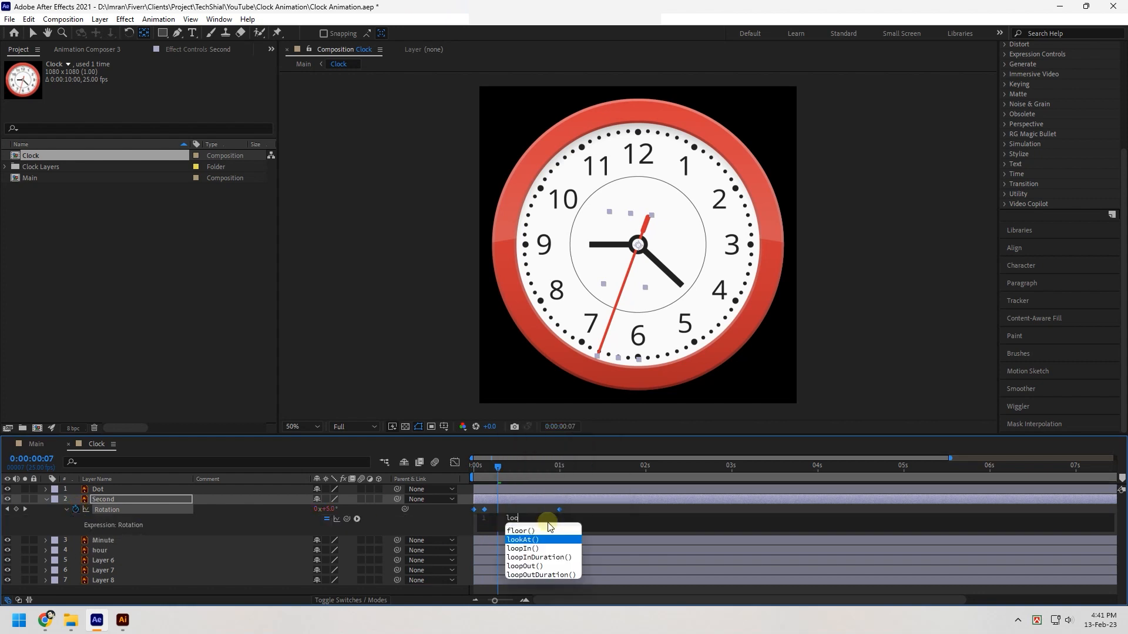
key("Down")
key("Down")
key("Return")
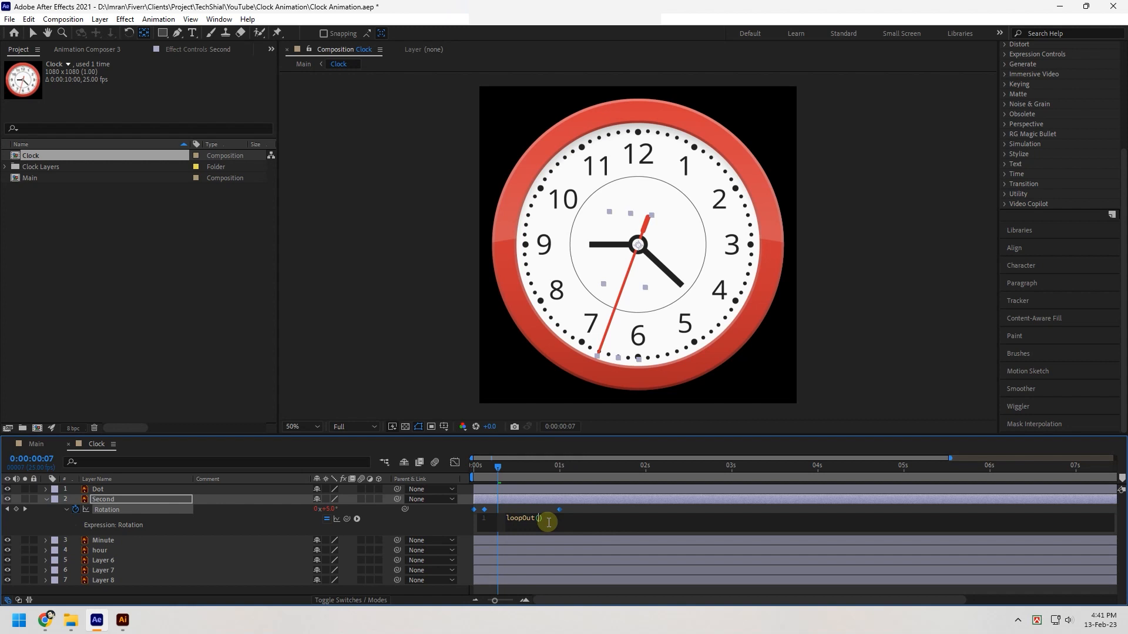
type("\"p")
key("BackSpace")
type("of")
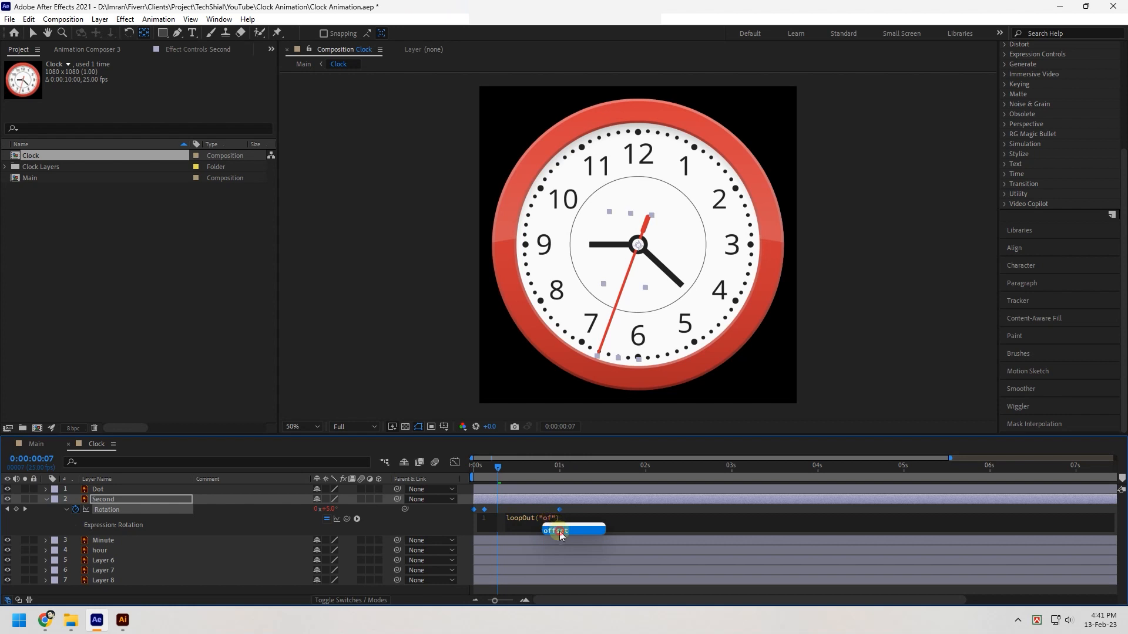
left_click(559, 532)
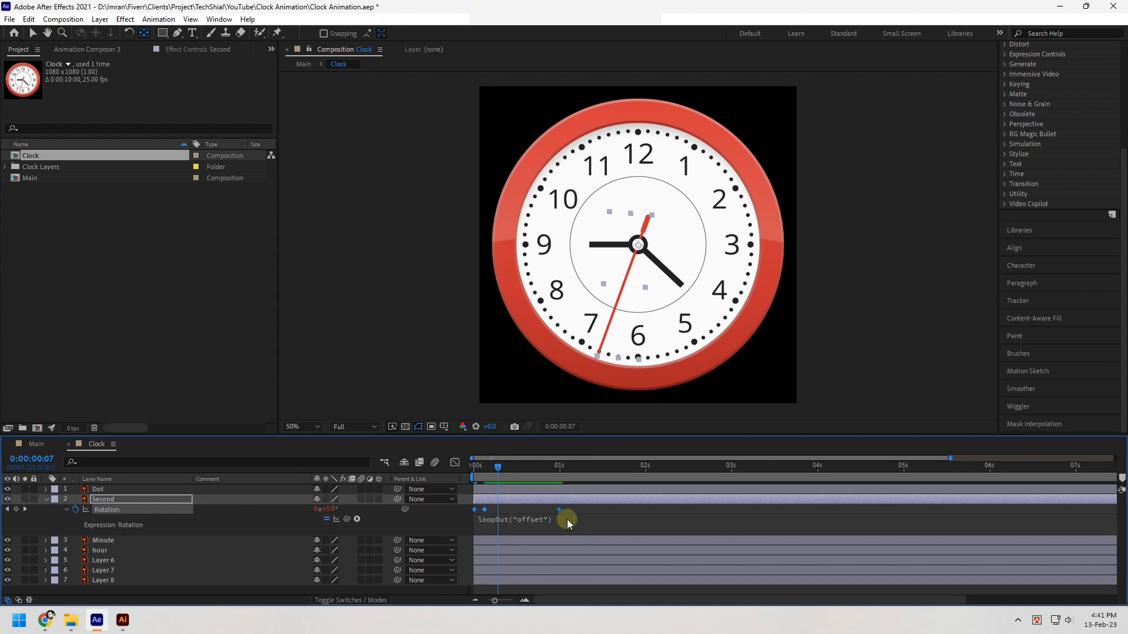
key("KP_Enter")
Preview the looping second hand in the Clock composition and fit the full 10-second duration in the timeline.
left_click(517, 467)
key("space")
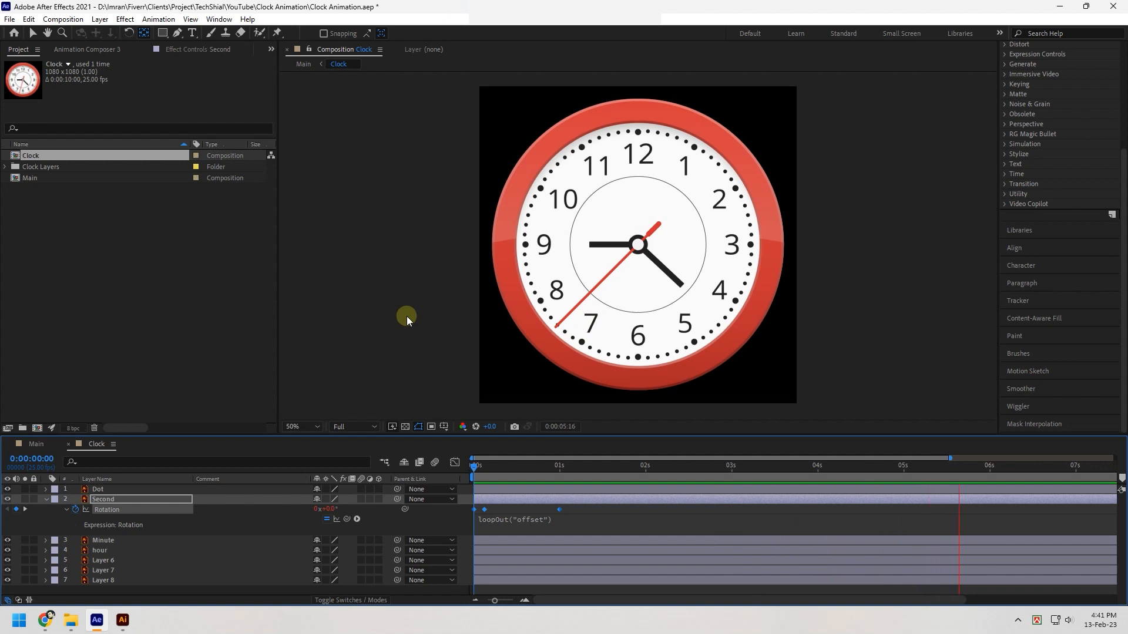
key("space")
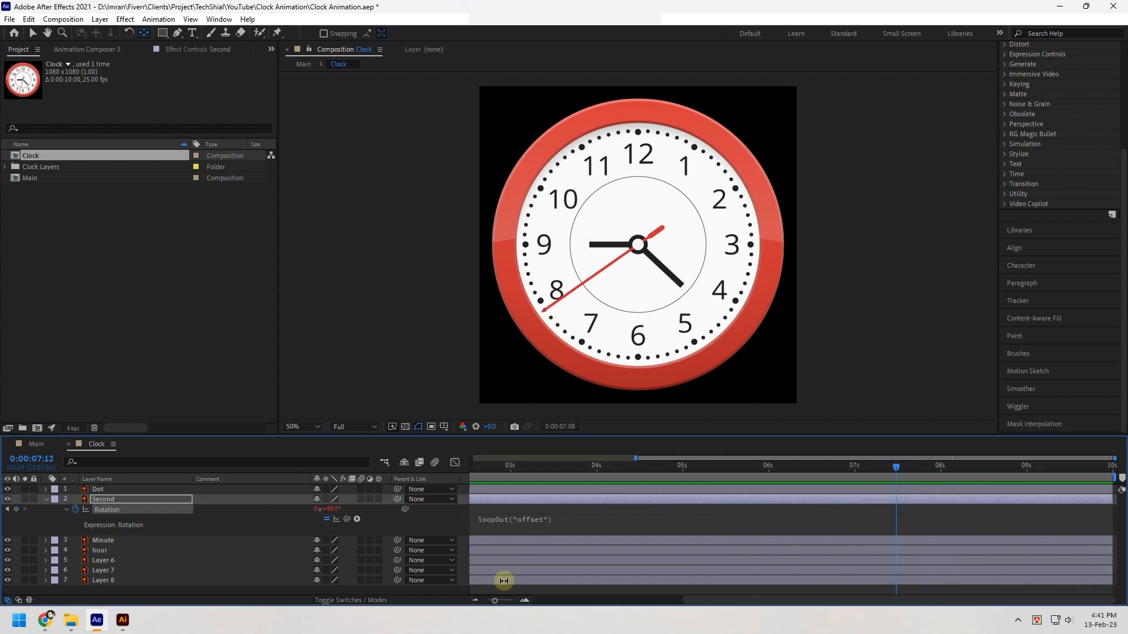
left_click_drag(495, 601, 455, 606)
scroll(526, 288, "down", 2)
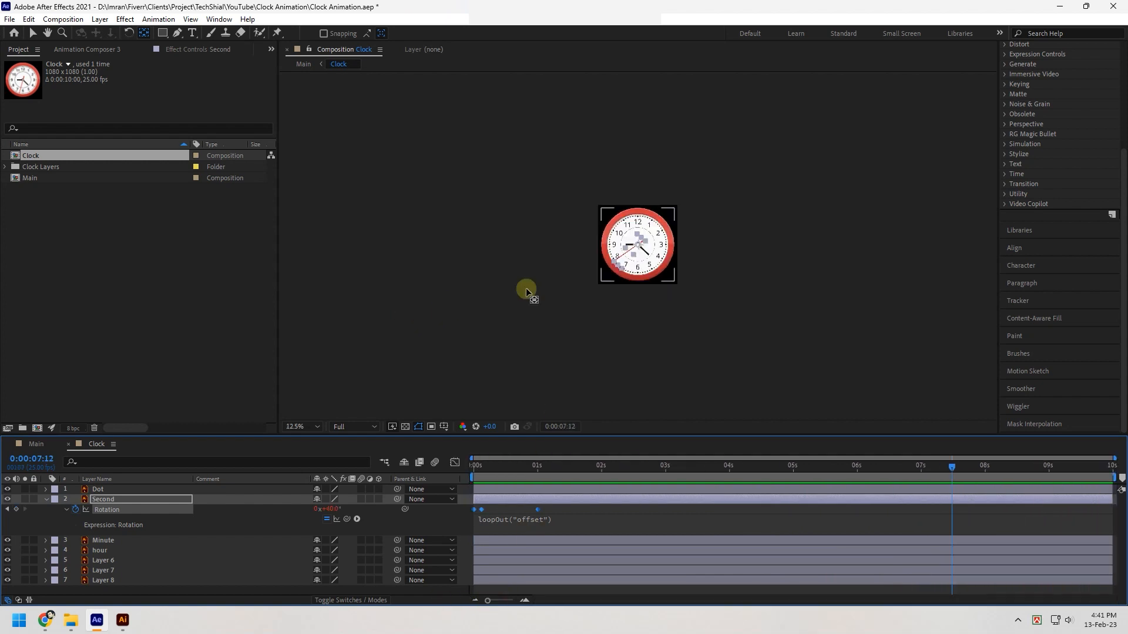
left_click(355, 347)
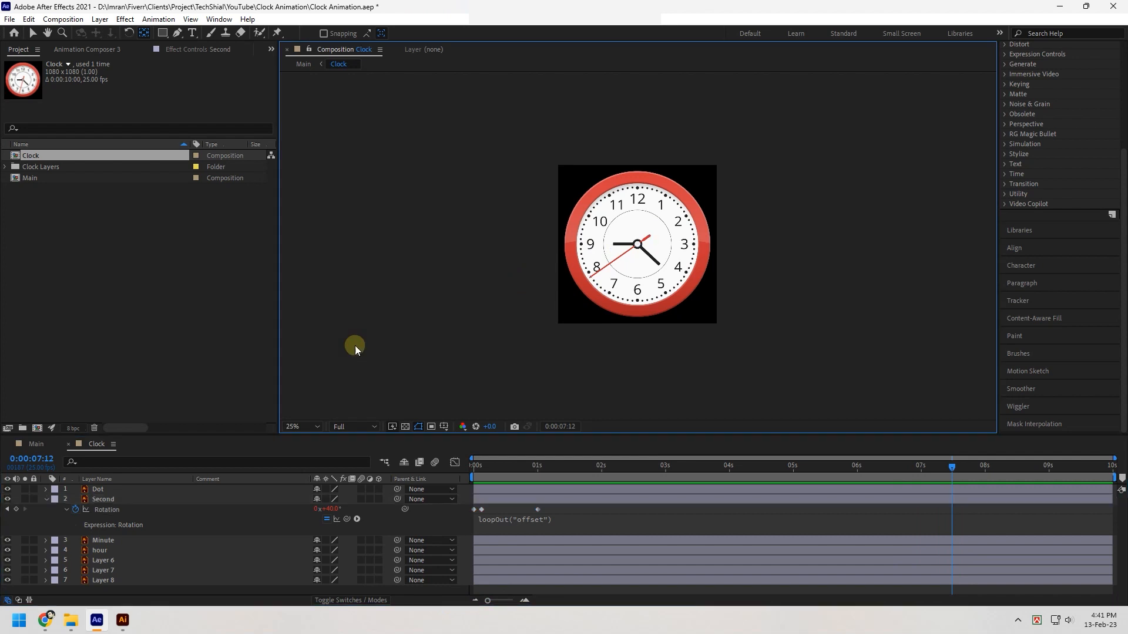
Switch to the Main composition and import the BG Illustrator file as a Composition with Layer Size footage dimensions.
left_click(46, 444)
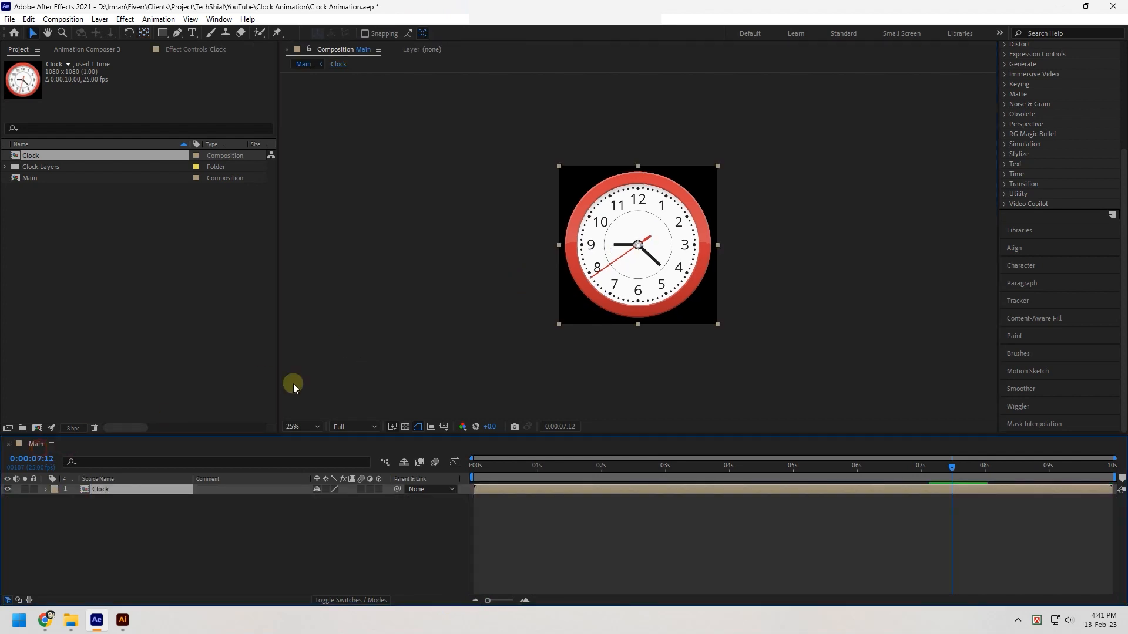
double_click(50, 269)
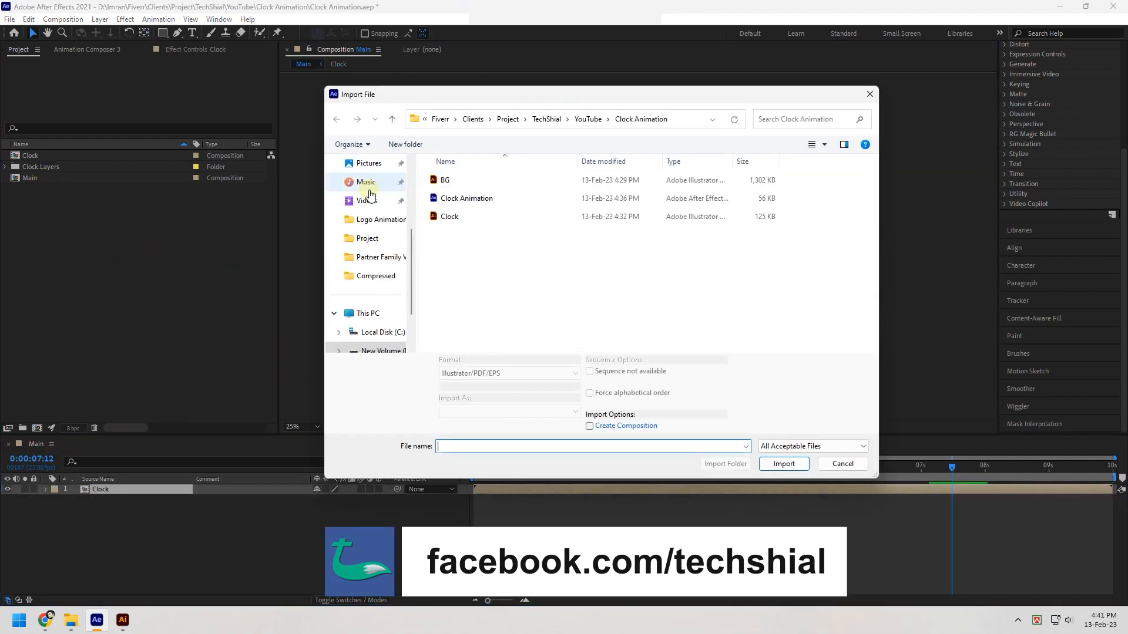
left_click(456, 180)
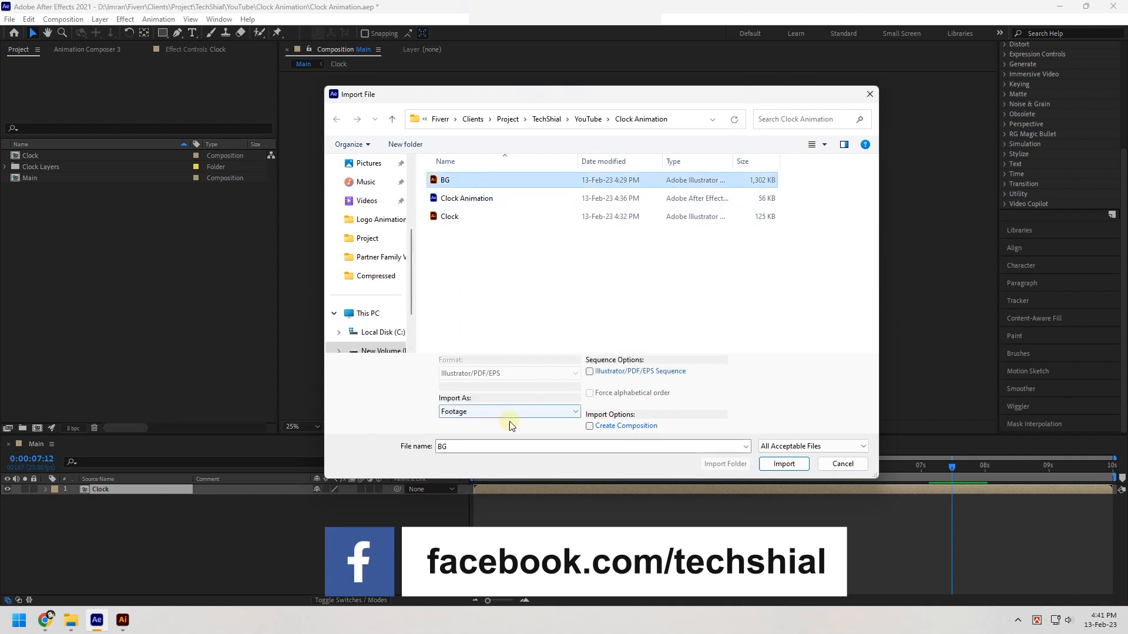
left_click(796, 468)
left_click(569, 357)
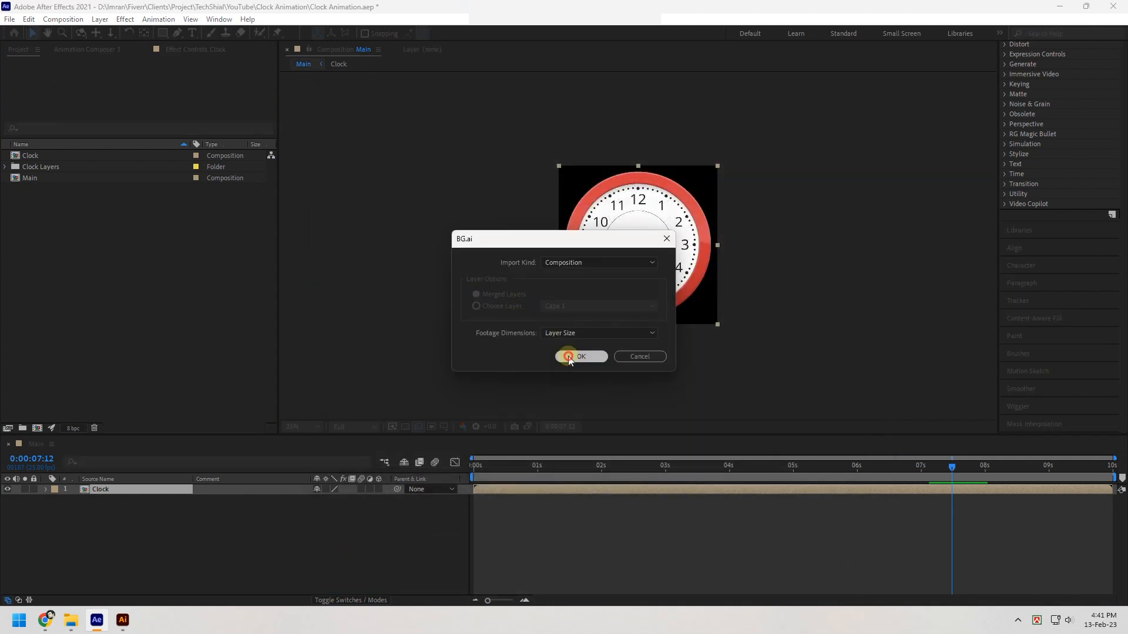
Place the BG composition beneath the Clock layer in the Main composition.
left_click_drag(39, 157, 111, 521)
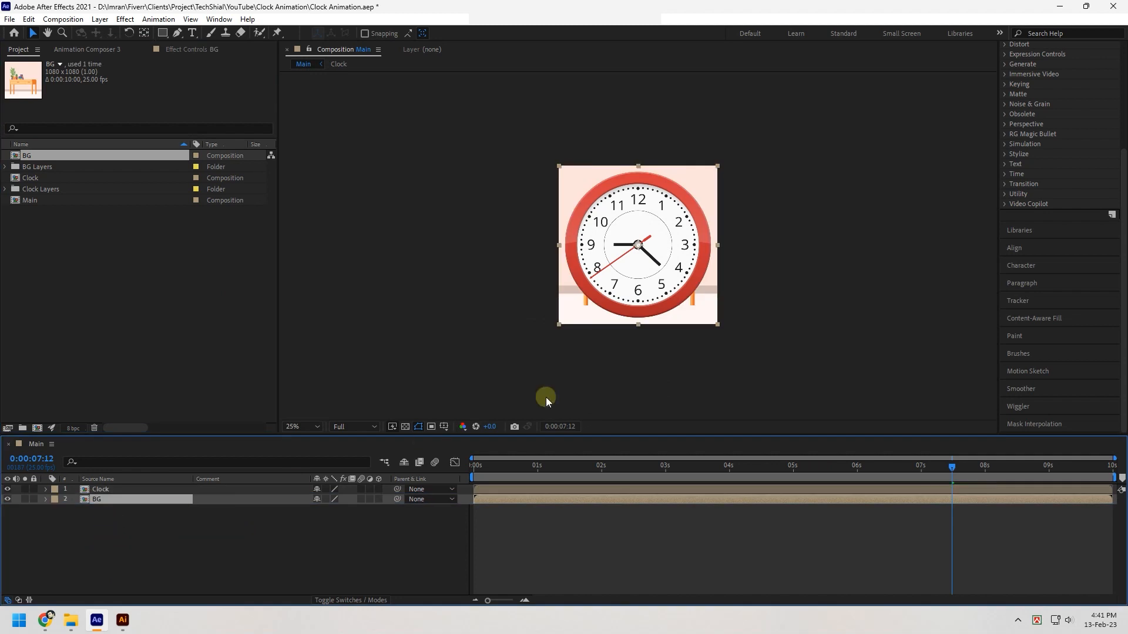
left_click(679, 335)
left_click(111, 480)
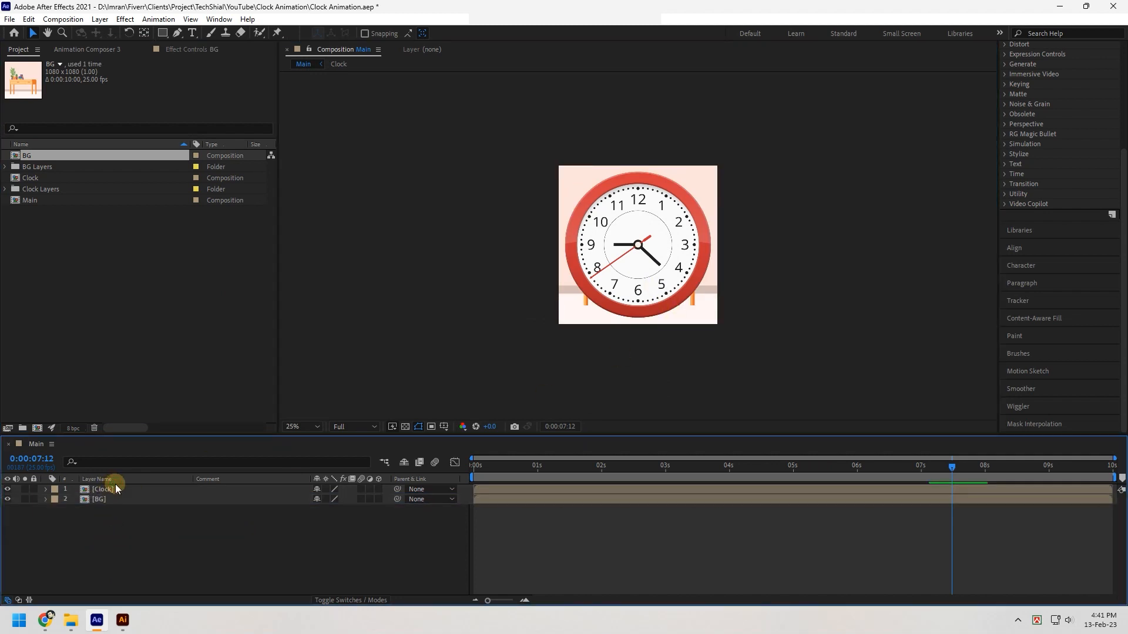
Scale the Clock layer to 40% and move it onto the upper-right part of the wall above the desk.
left_click(113, 490)
key("s")
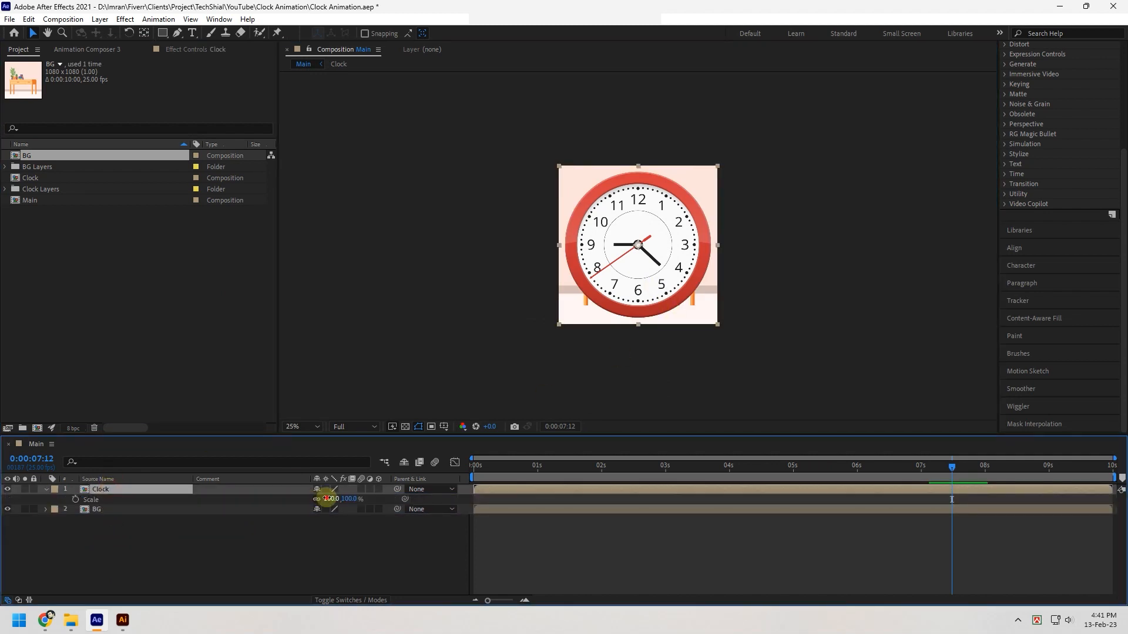
left_click_drag(327, 498, 280, 492)
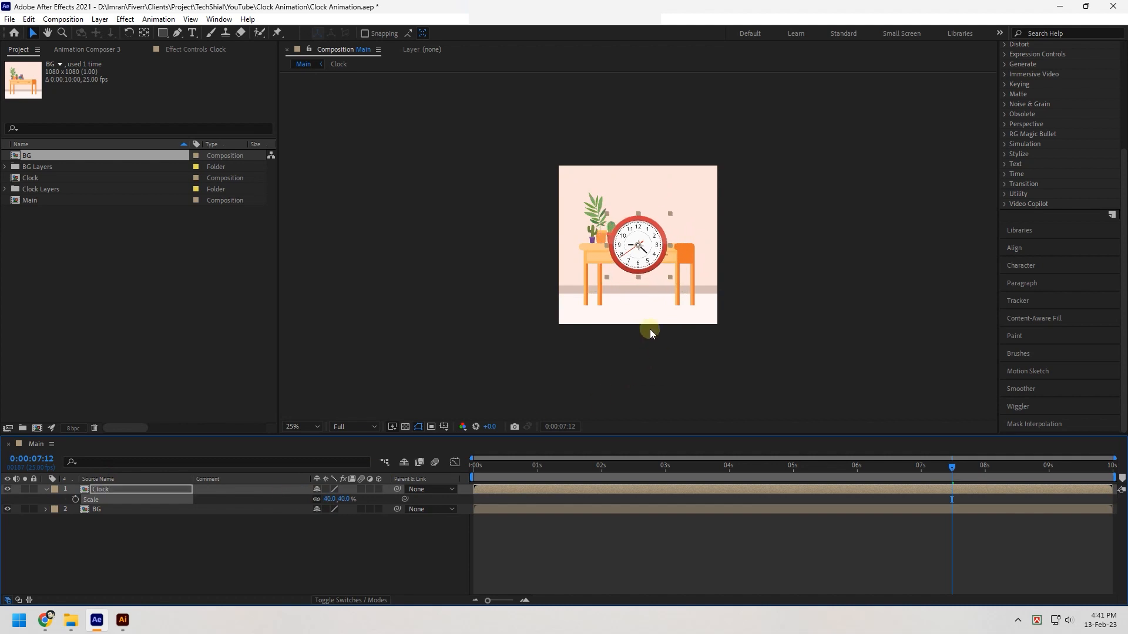
left_click_drag(644, 266, 676, 225)
Preview the Main composition from its first frame to check the ticking clock on the wall.
left_click_drag(664, 468, 241, 447)
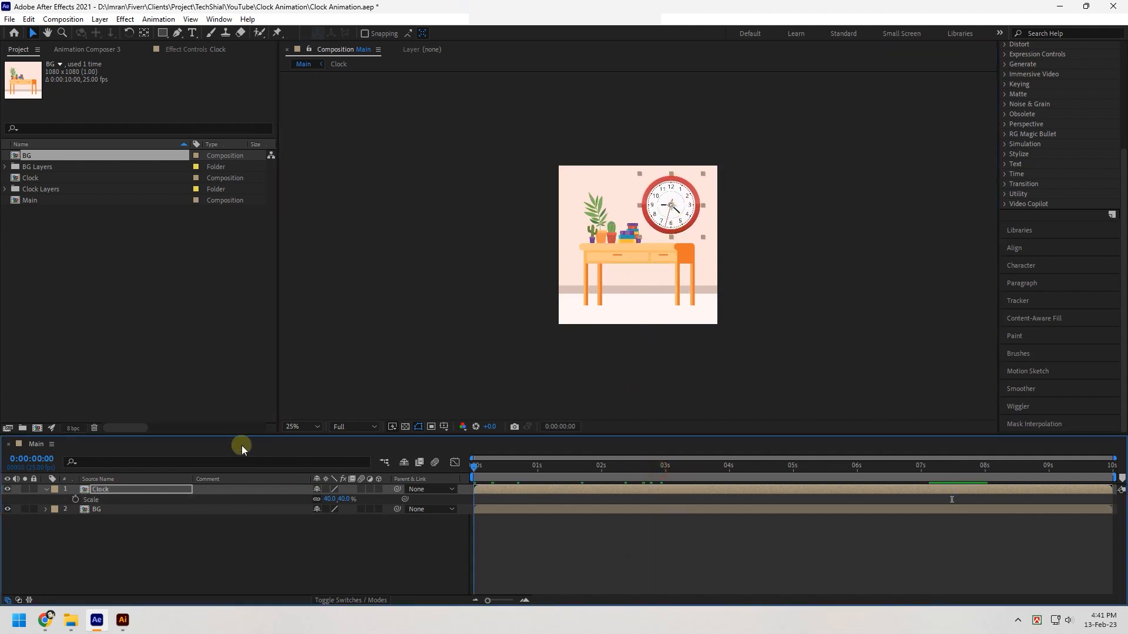
left_click(449, 313)
key("space")
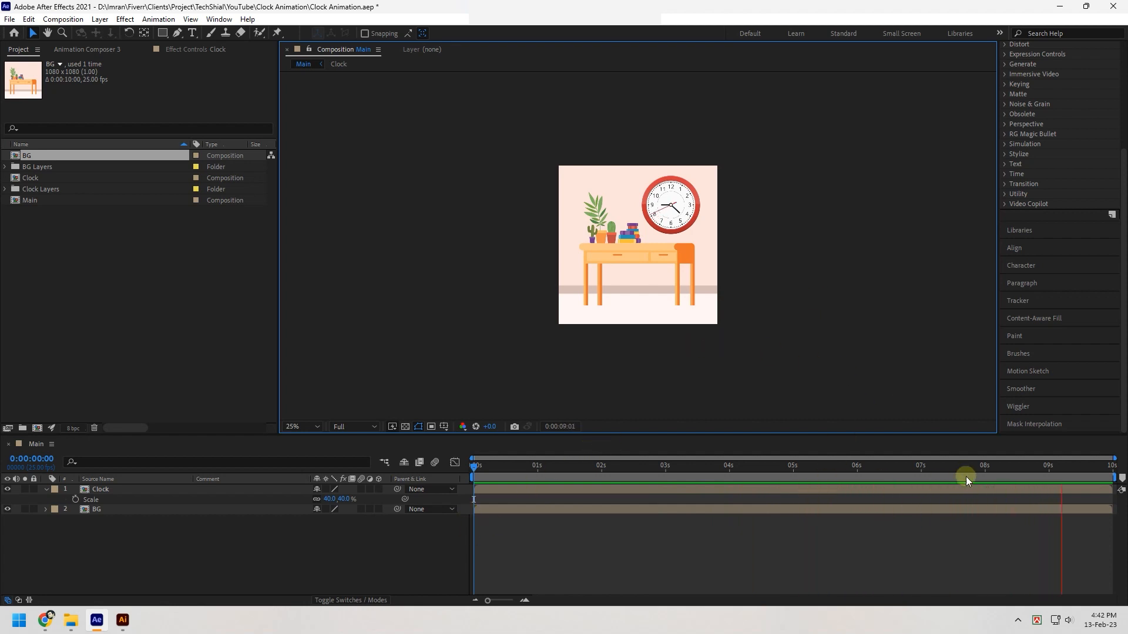
left_click_drag(951, 478, 647, 492)
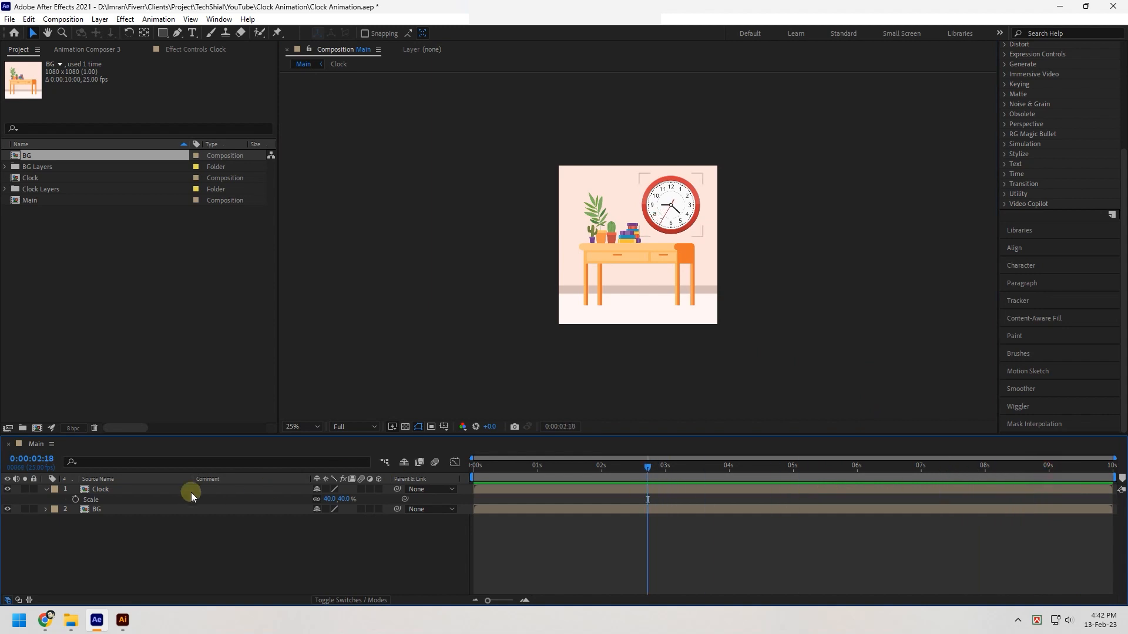
Open the Clock composition and set its duration to 0:00:20:00.
double_click(107, 493)
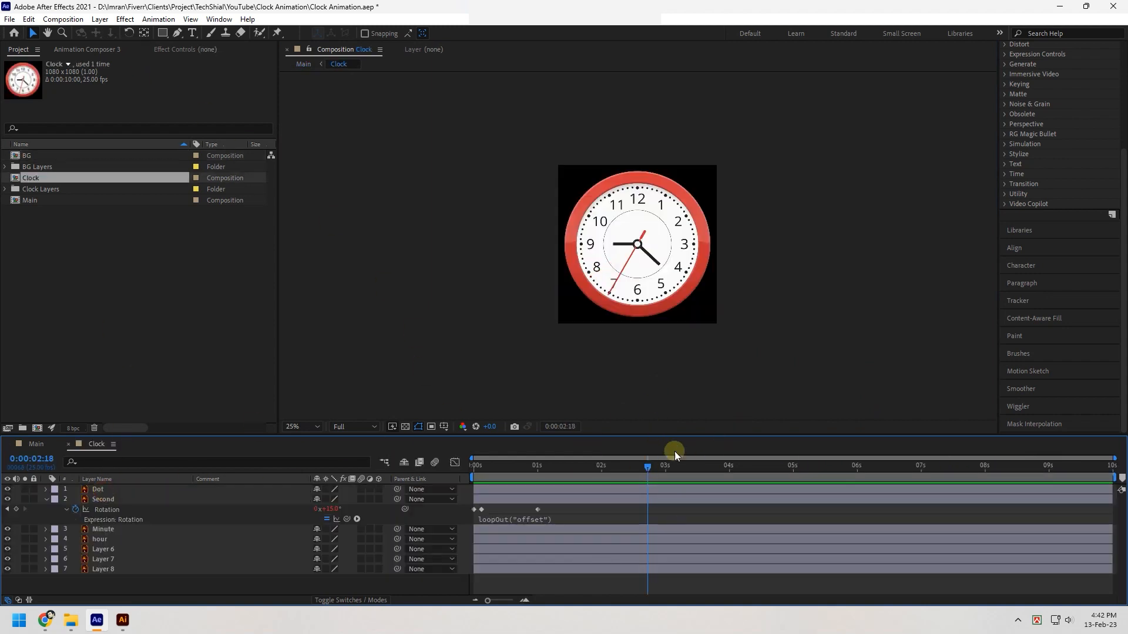
key("space")
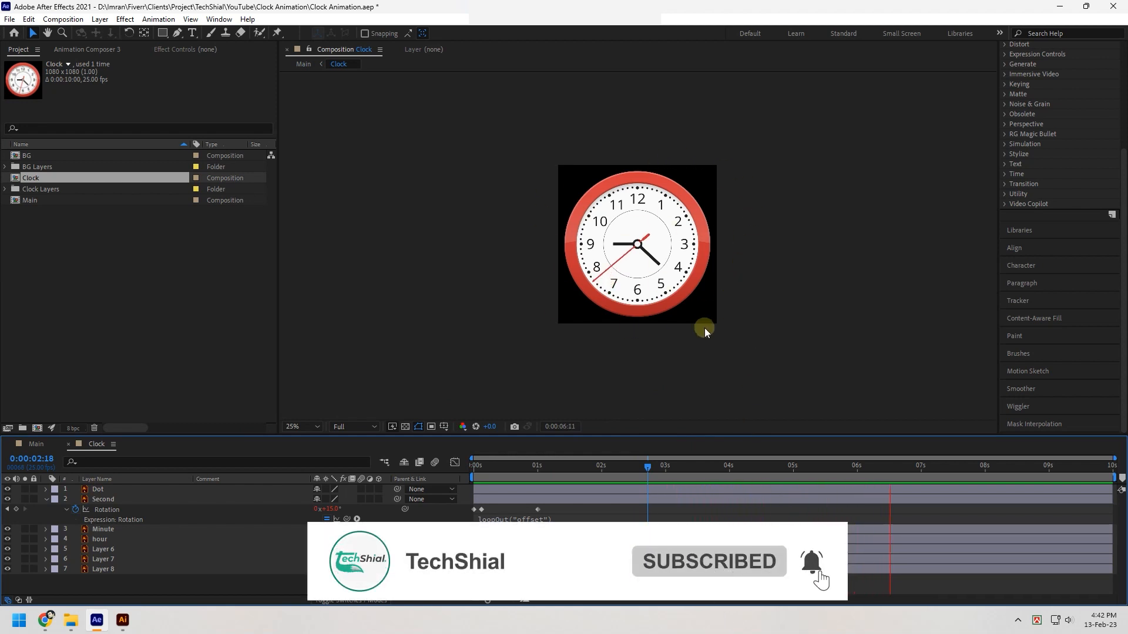
left_click(62, 19)
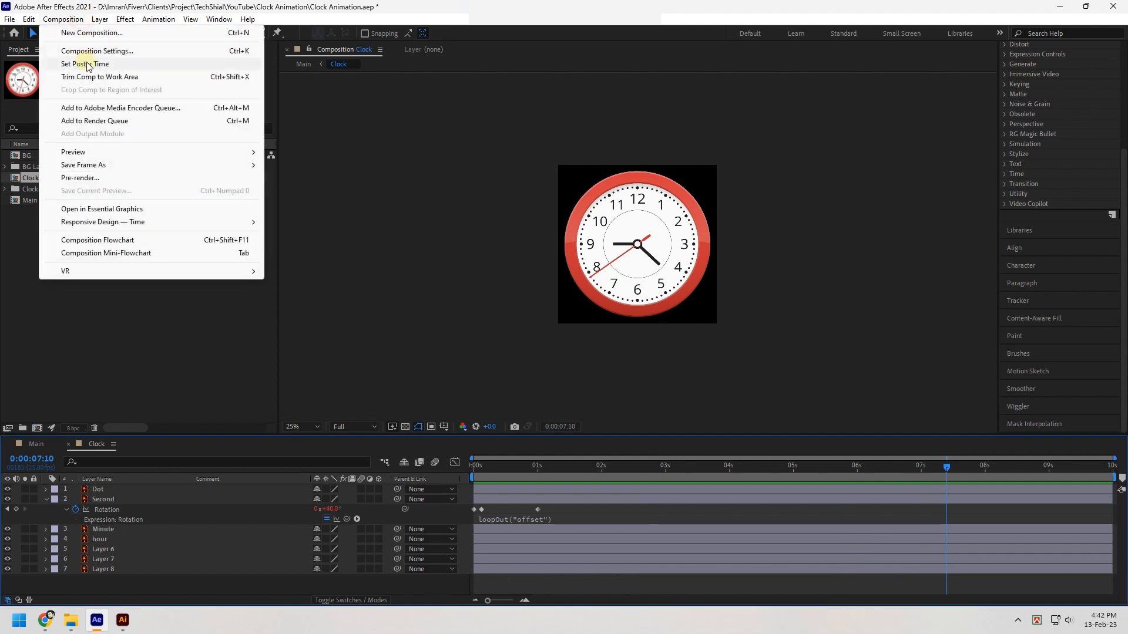
left_click(88, 51)
left_click(529, 304)
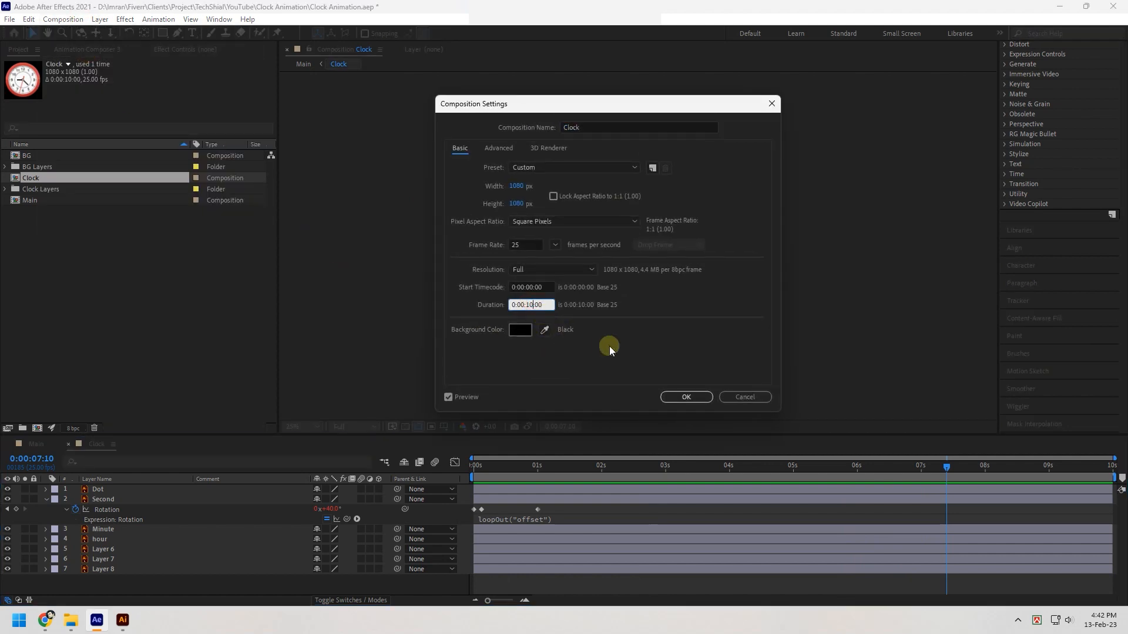
key("BackSpace")
key("BackSpace")
type("20")
key("Return")
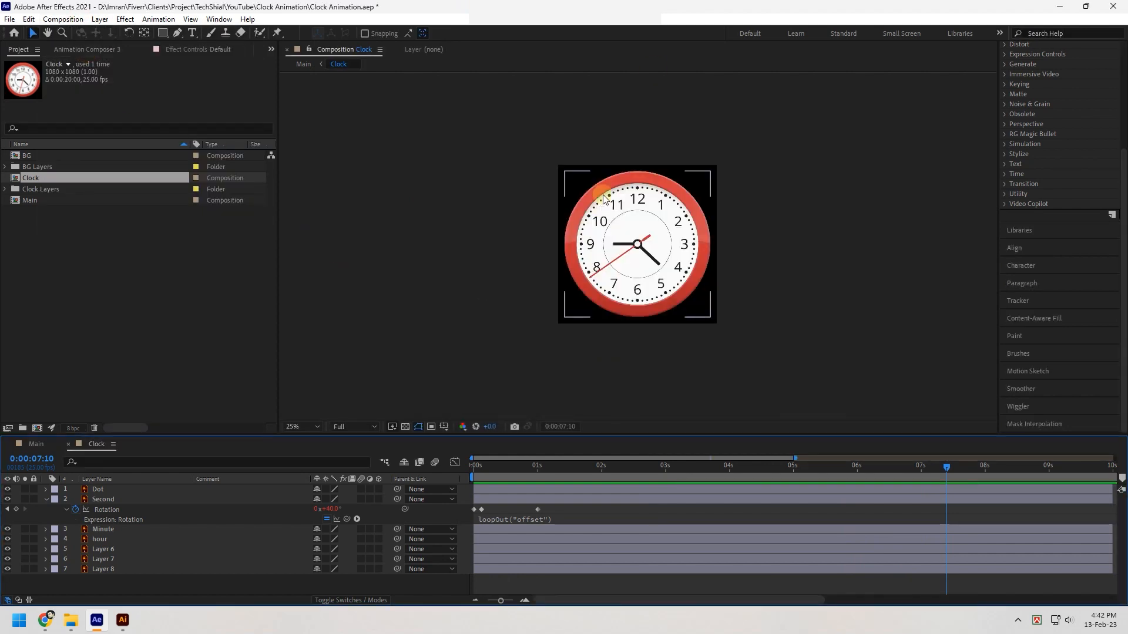
Extend the out points of all layers in the Clock composition to the 20-second end.
left_click(504, 580)
left_click_drag(503, 597, 477, 601)
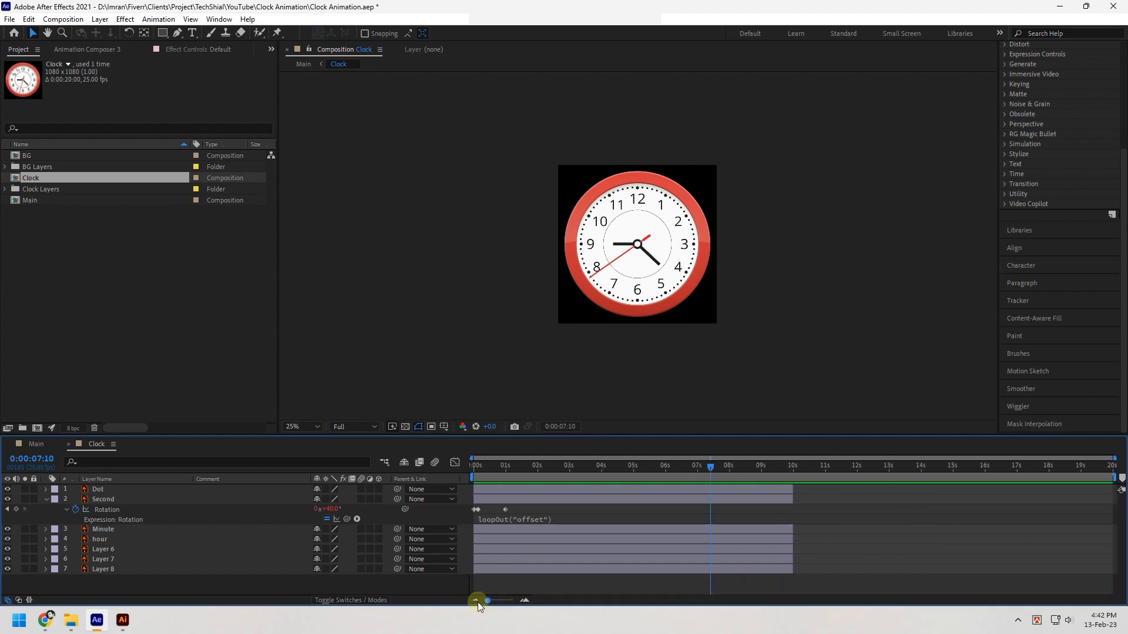
key("ctrl+a")
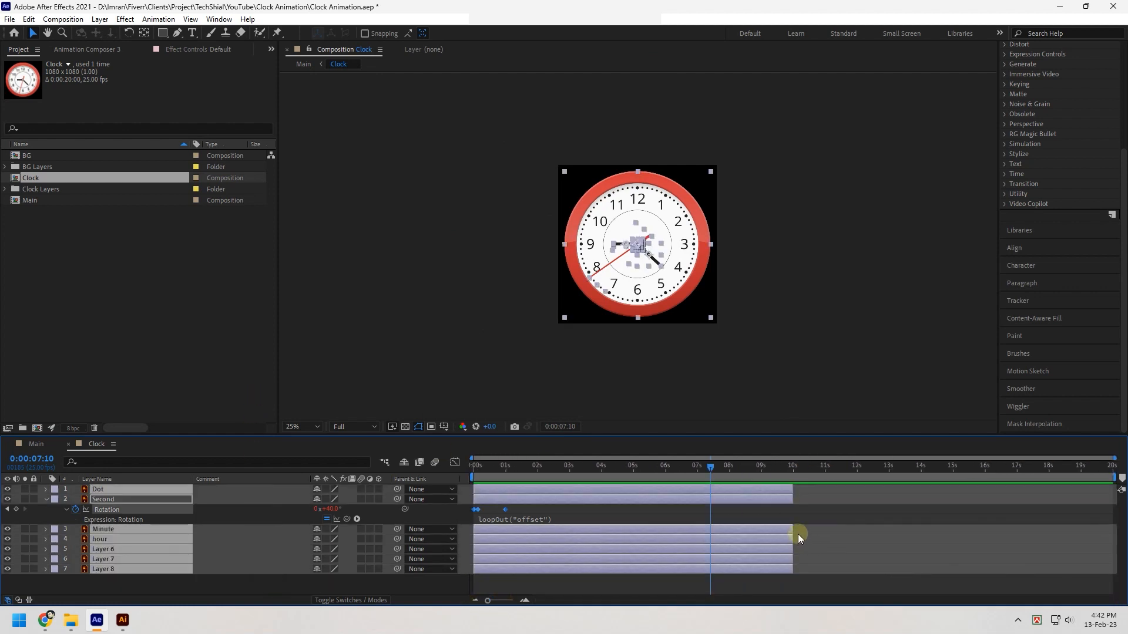
left_click_drag(797, 534, 1116, 534)
Scrub the Clock composition through to its last frame to check the second hand's rotation.
left_click(719, 478)
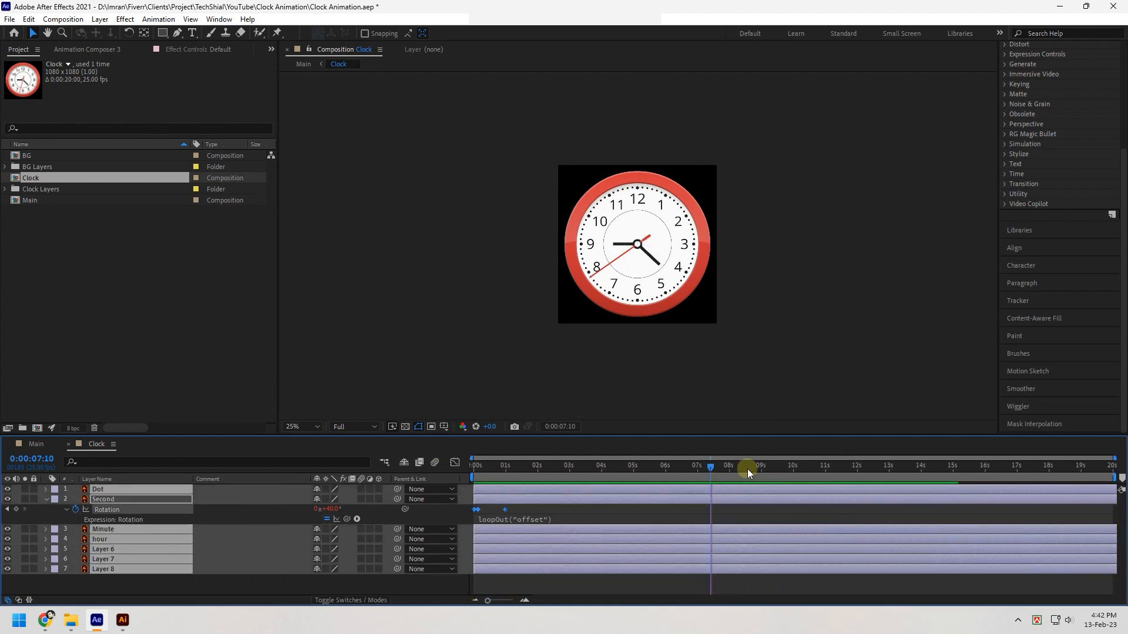
left_click_drag(747, 469, 1070, 463)
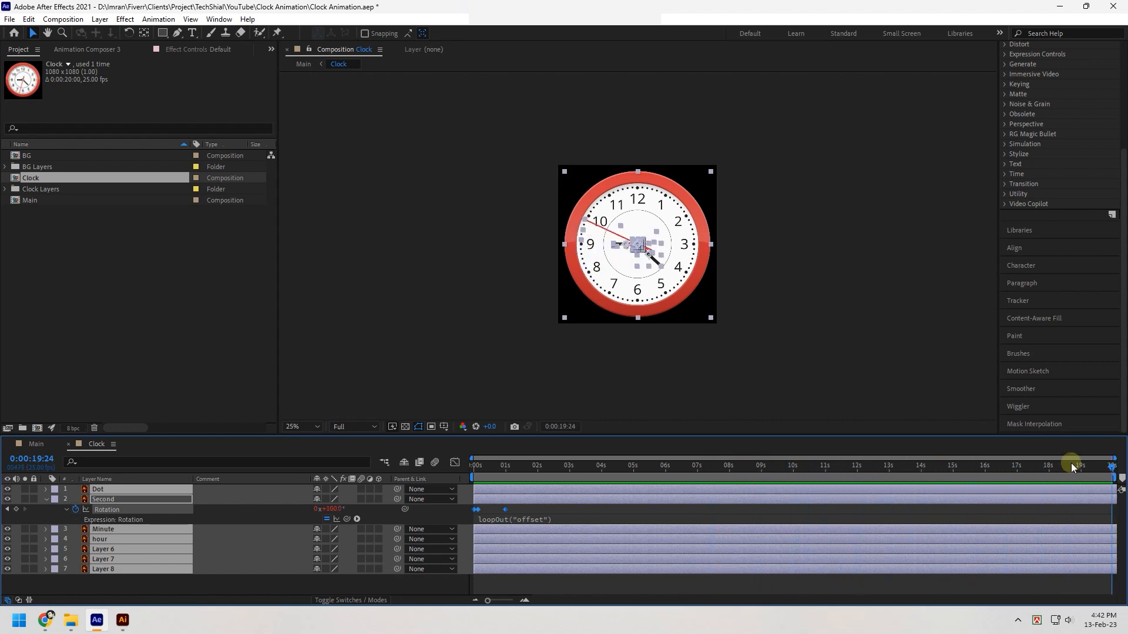
left_click(876, 305)
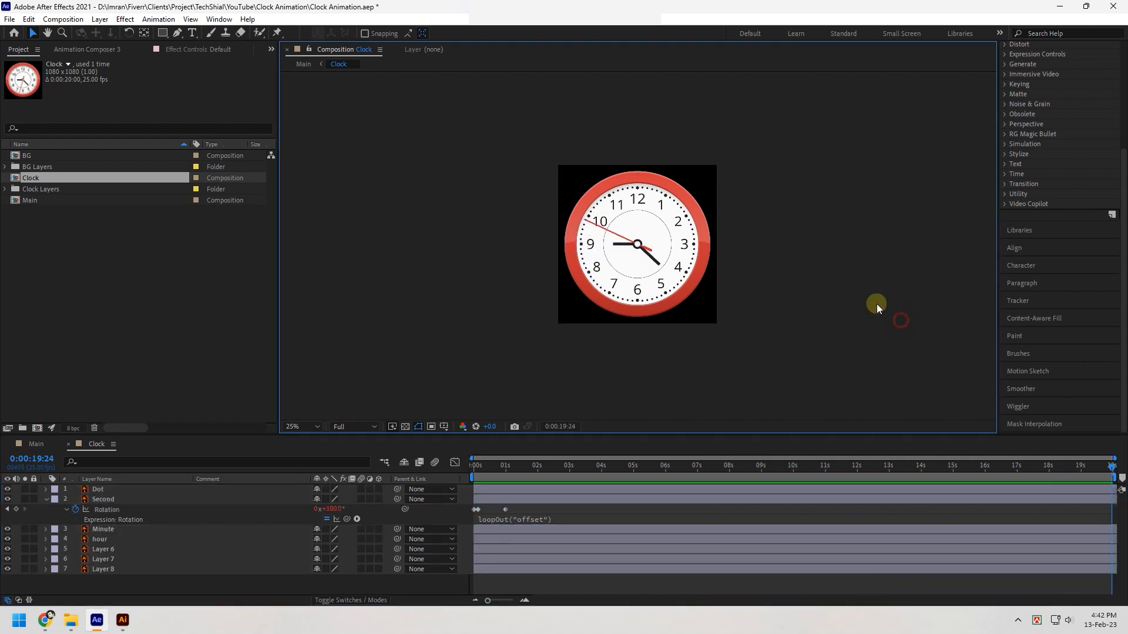
left_click(511, 276)
Scrub and play the Main composition, inspecting the clock up close, and return to the Clock composition.
left_click(37, 445)
left_click(760, 477)
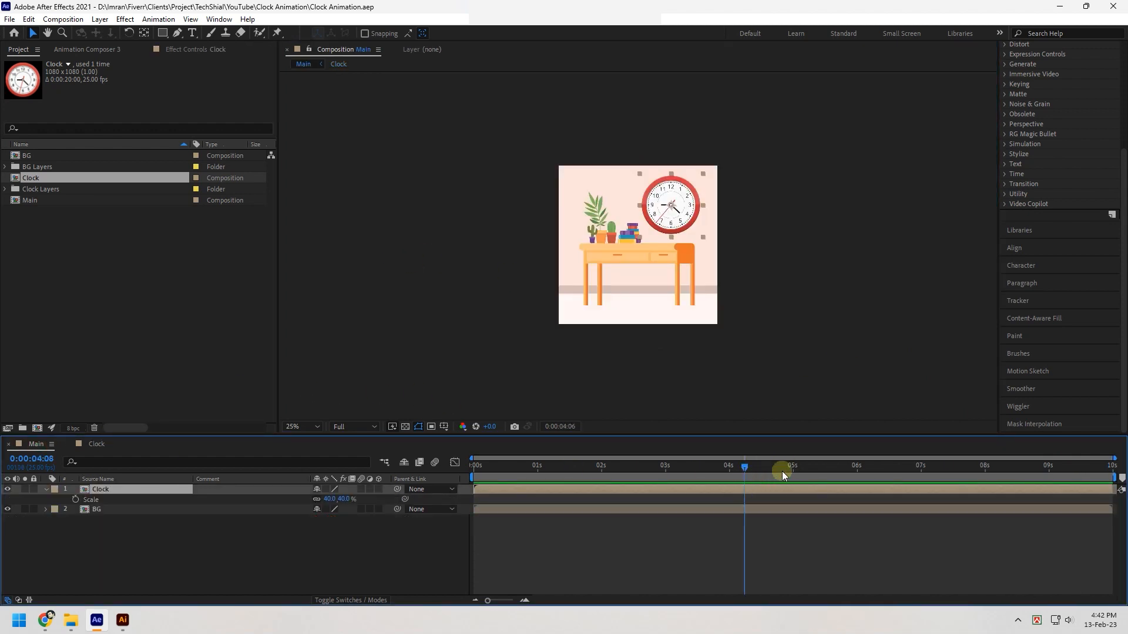
left_click_drag(781, 472, 863, 472)
left_click_drag(1043, 465, 857, 472)
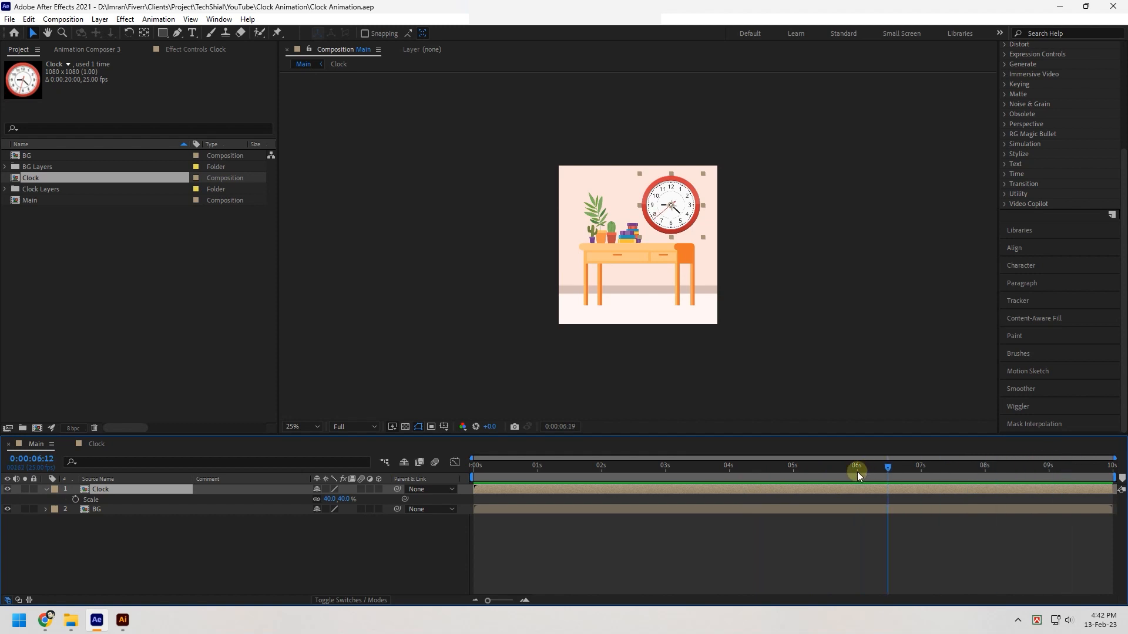
left_click(834, 273)
scroll(773, 249, "up", 2)
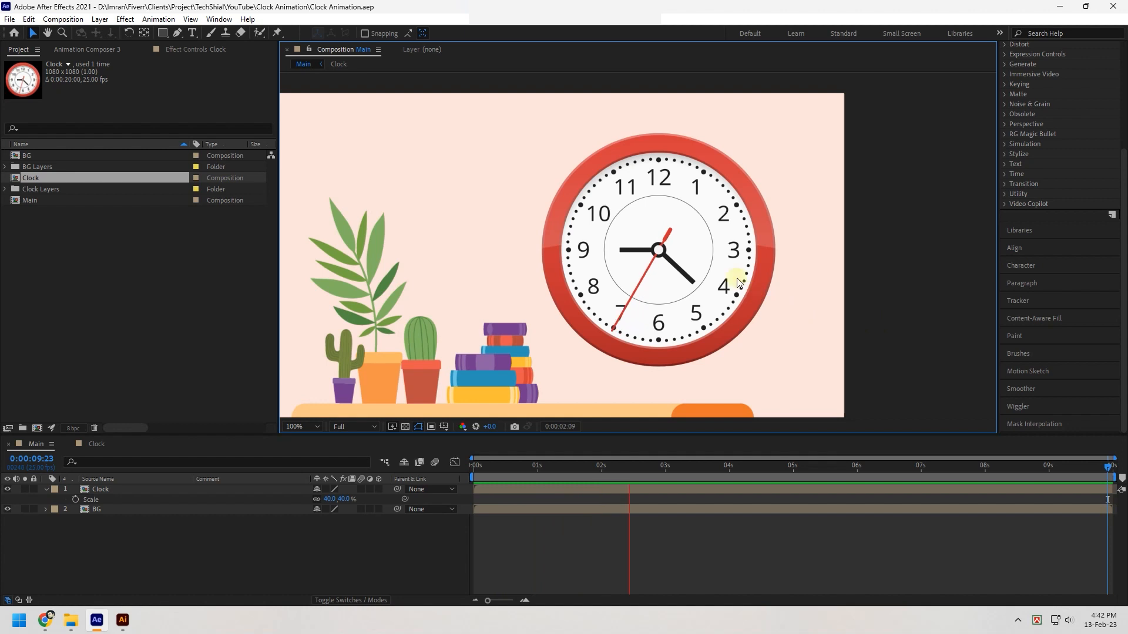
key("space")
scroll(612, 244, "down", 1)
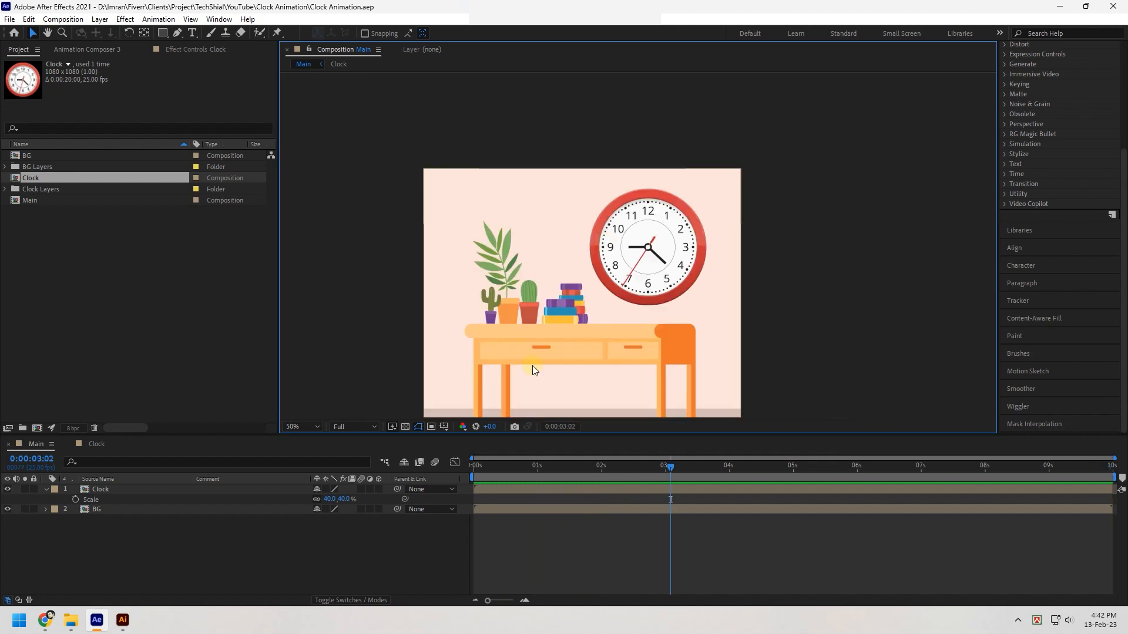
left_click(95, 445)
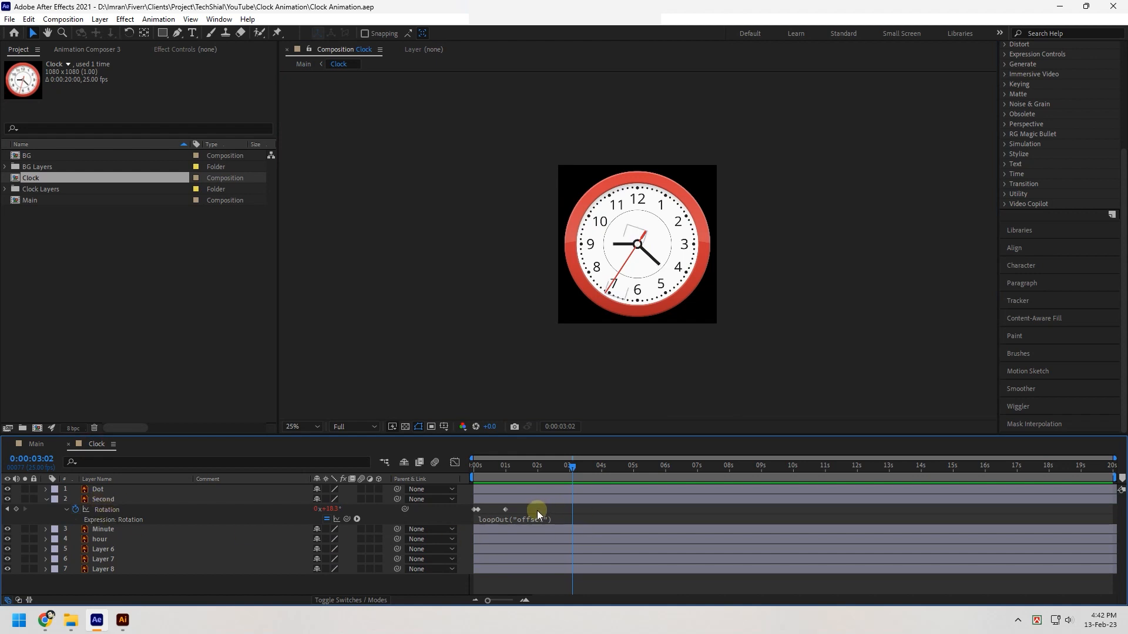
Apply Easy Ease to all Rotation keyframes of the Second layer and preview the second hand's ticking up close.
left_click_drag(481, 512, 477, 513)
key("Home")
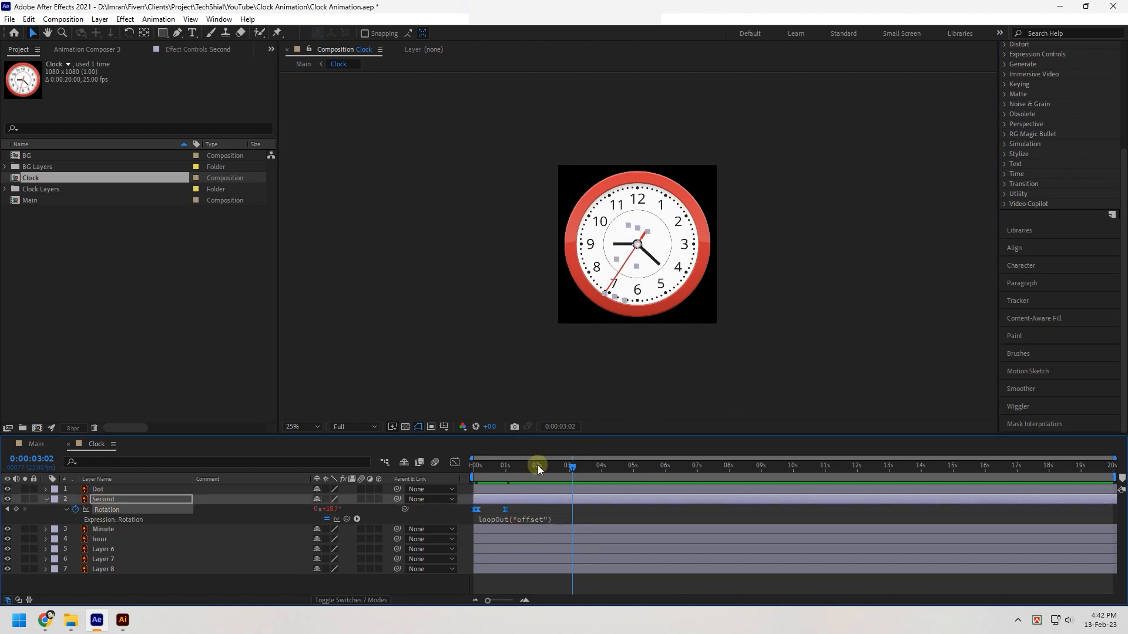
key("slash")
left_click_drag(654, 353, 688, 237)
key("k")
key("space")
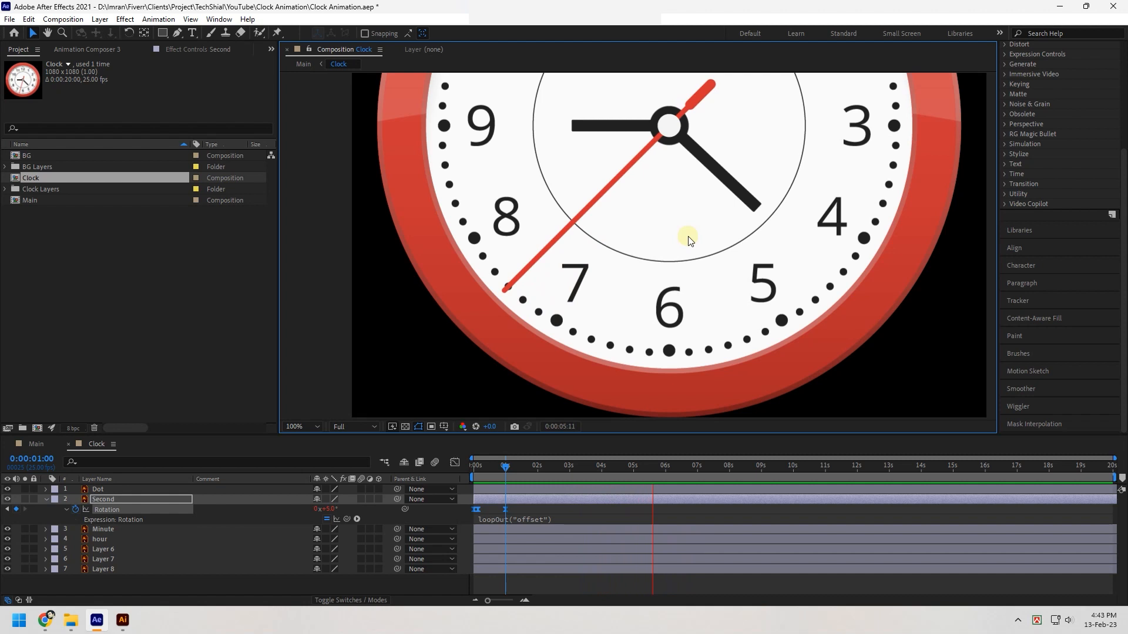
key("space")
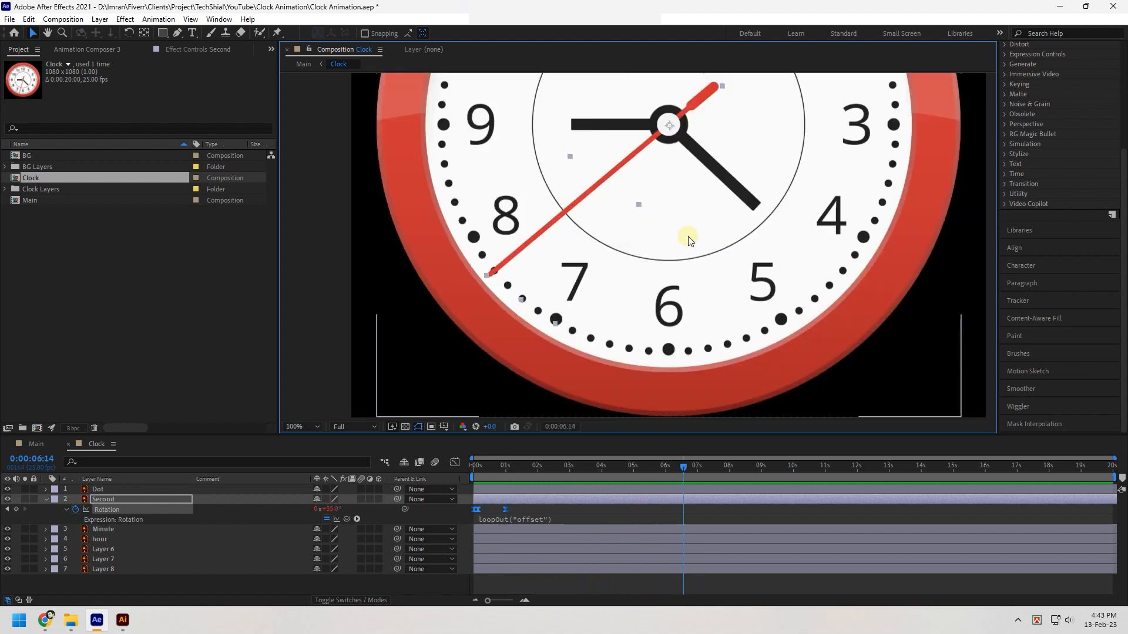
Enable motion blur on the Second layer and for the Clock composition, and play back the second hand's motion.
left_click(361, 499)
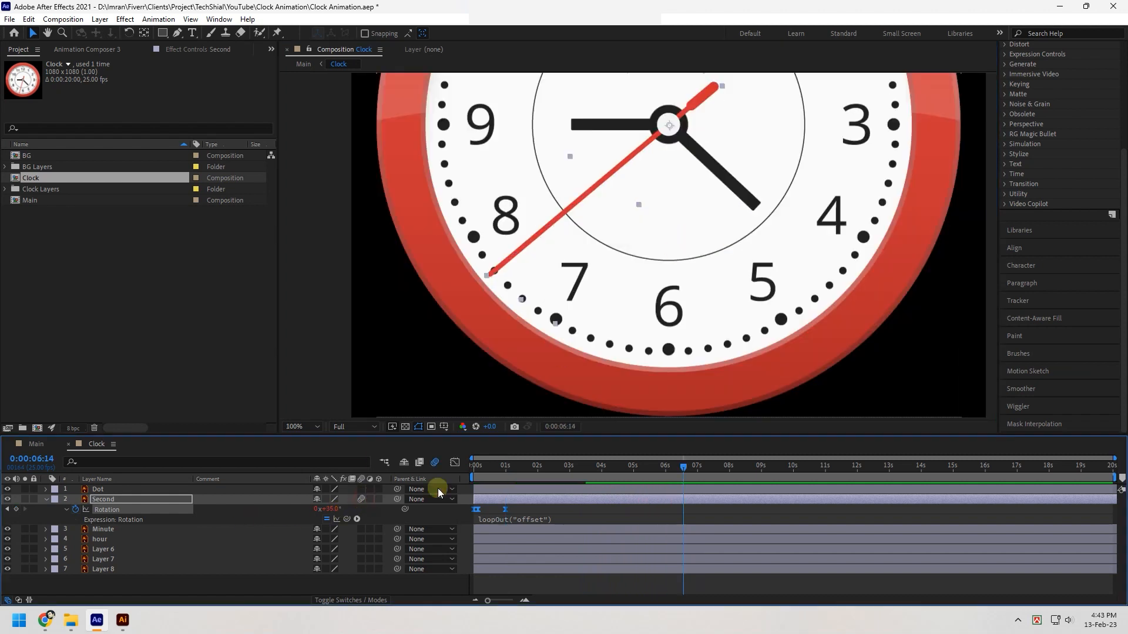
left_click(434, 462)
key("space")
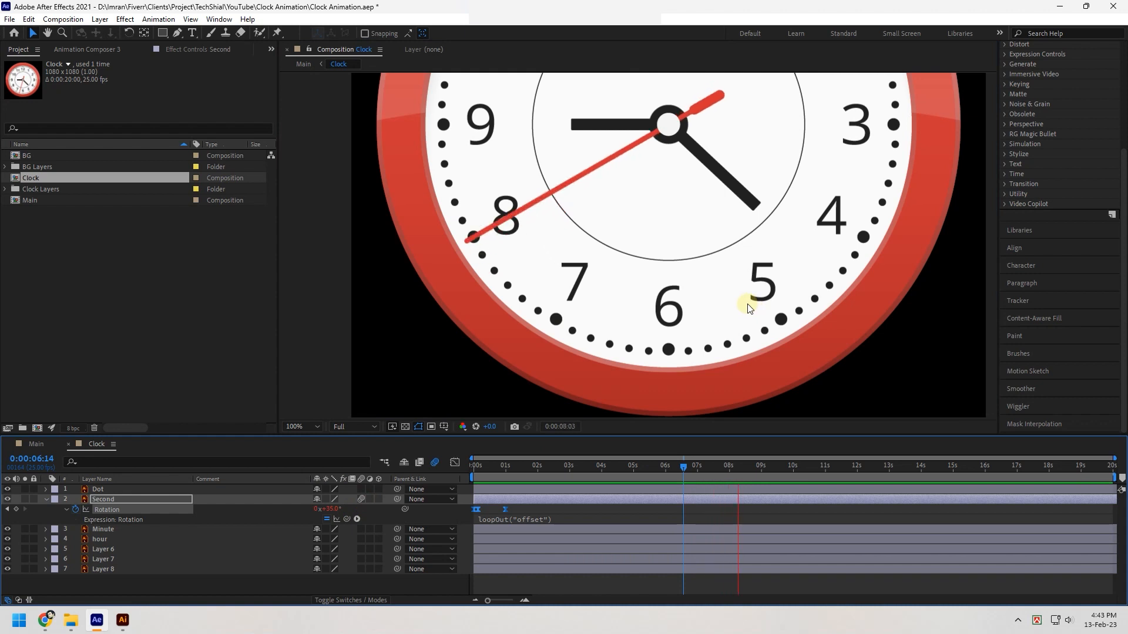
scroll(698, 278, "down", 2)
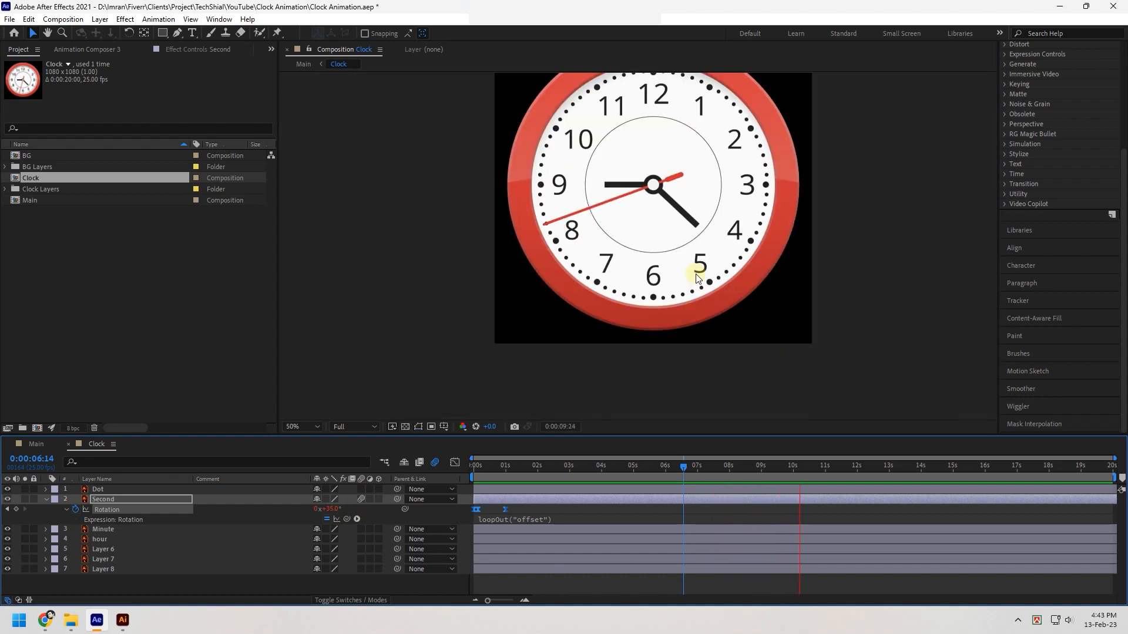
scroll(682, 256, "down", 2)
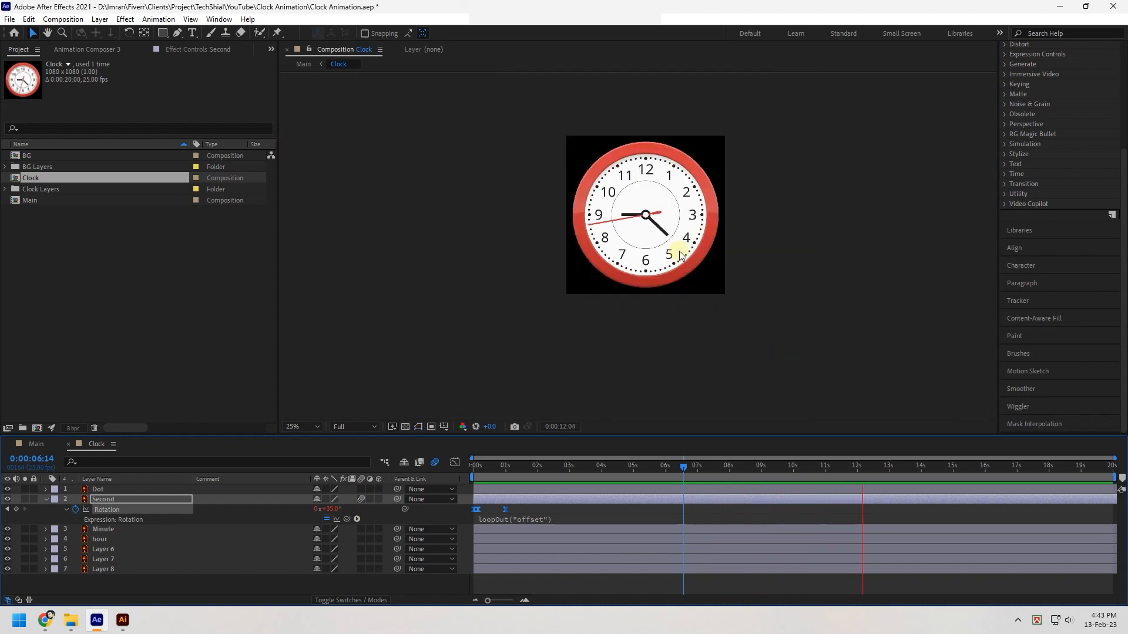